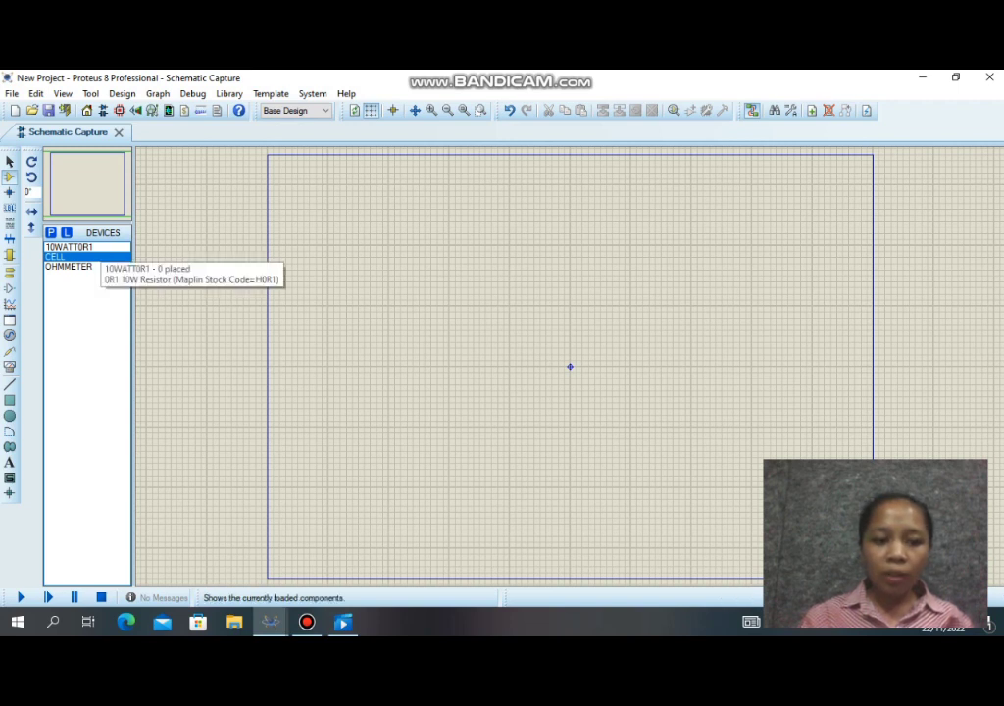
Place four 10WATT0R1 resistors on the sheet, staggered as R1 and R3 in an upper row, R2 and R4 lower.
double_click(84, 248)
key("Escape")
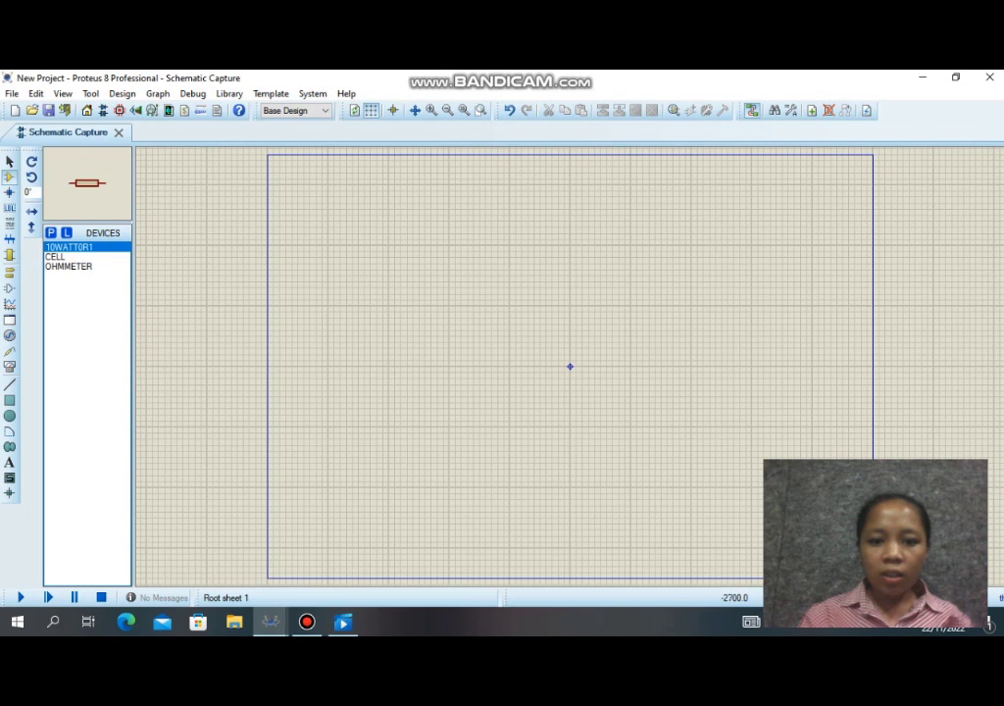
left_click(451, 300)
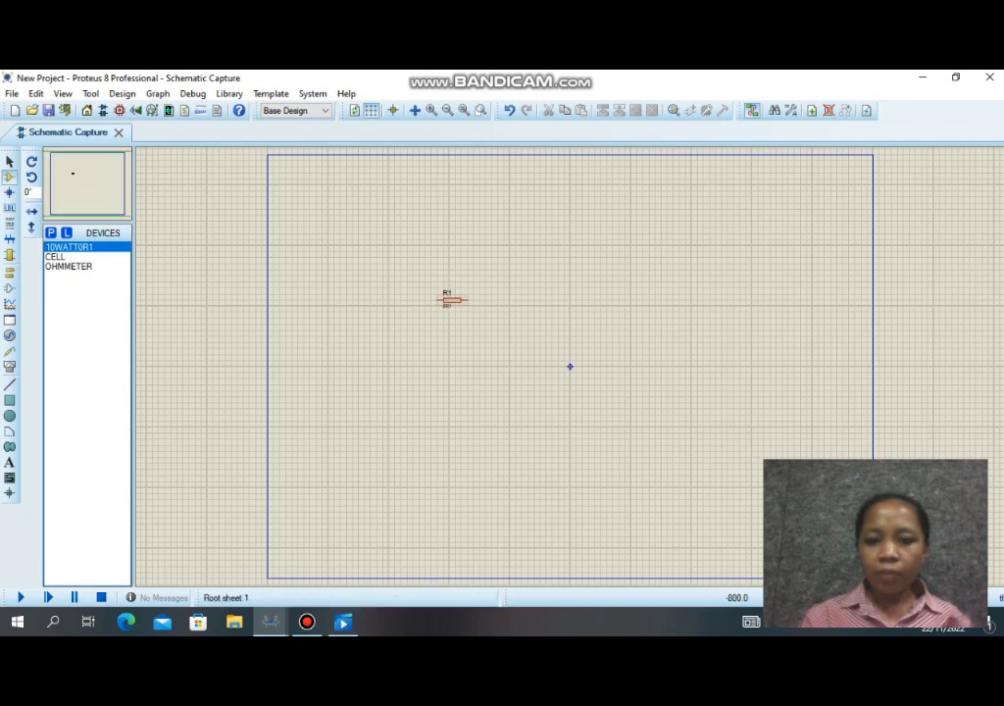
left_click(573, 355)
left_click(657, 300)
left_click(755, 354)
Rotate resistors R2 and R4 clockwise so both stand vertically.
right_click(571, 355)
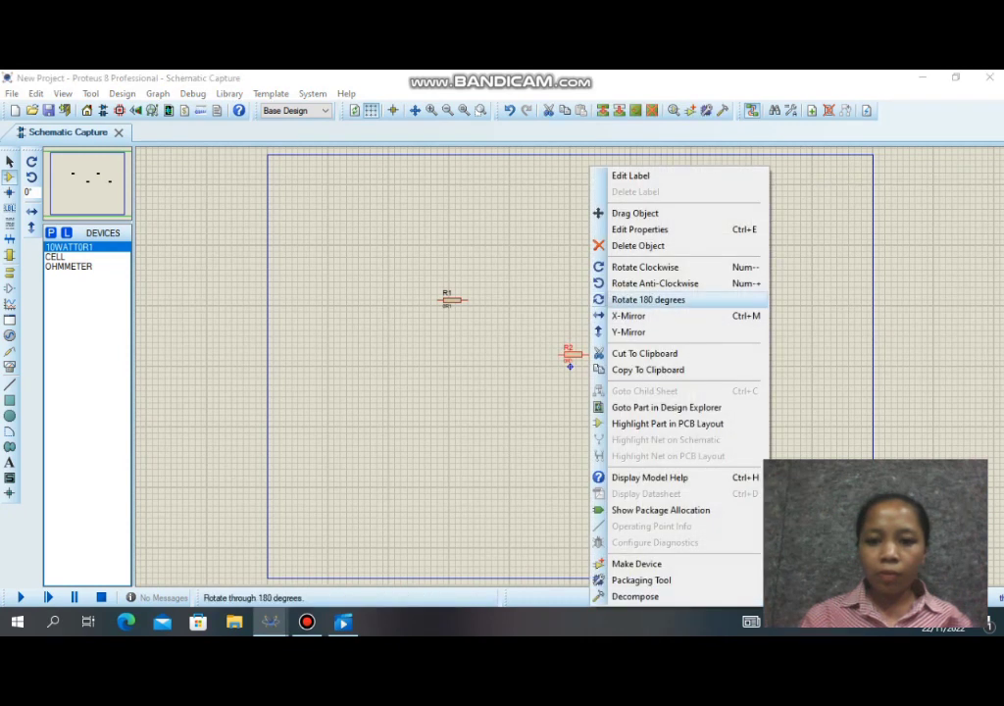
left_click(643, 267)
right_click(764, 355)
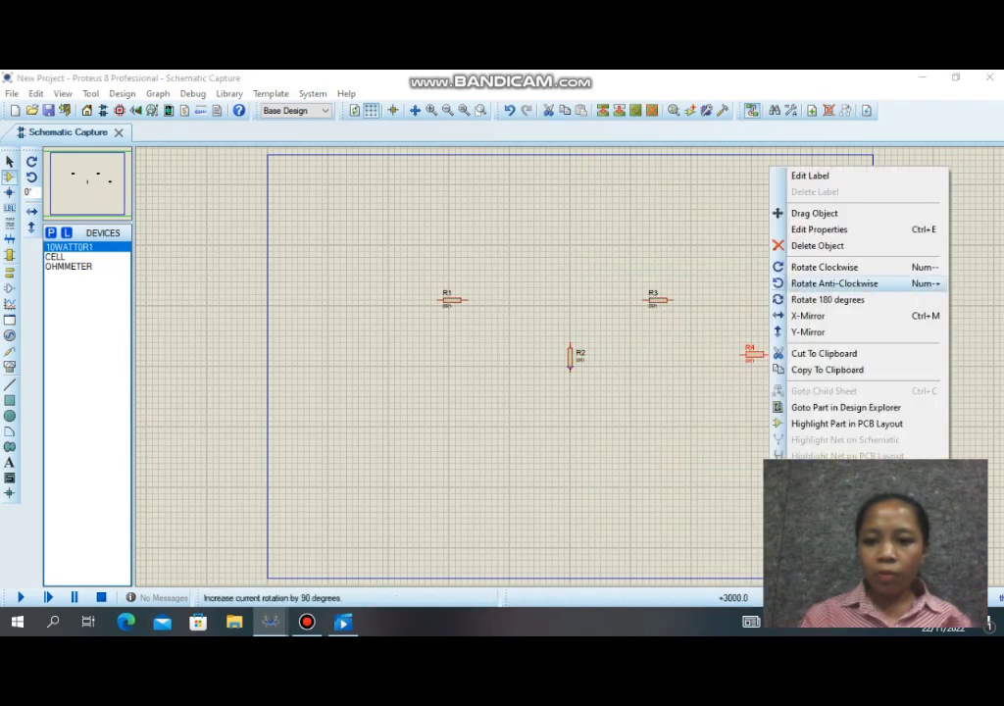
left_click(829, 267)
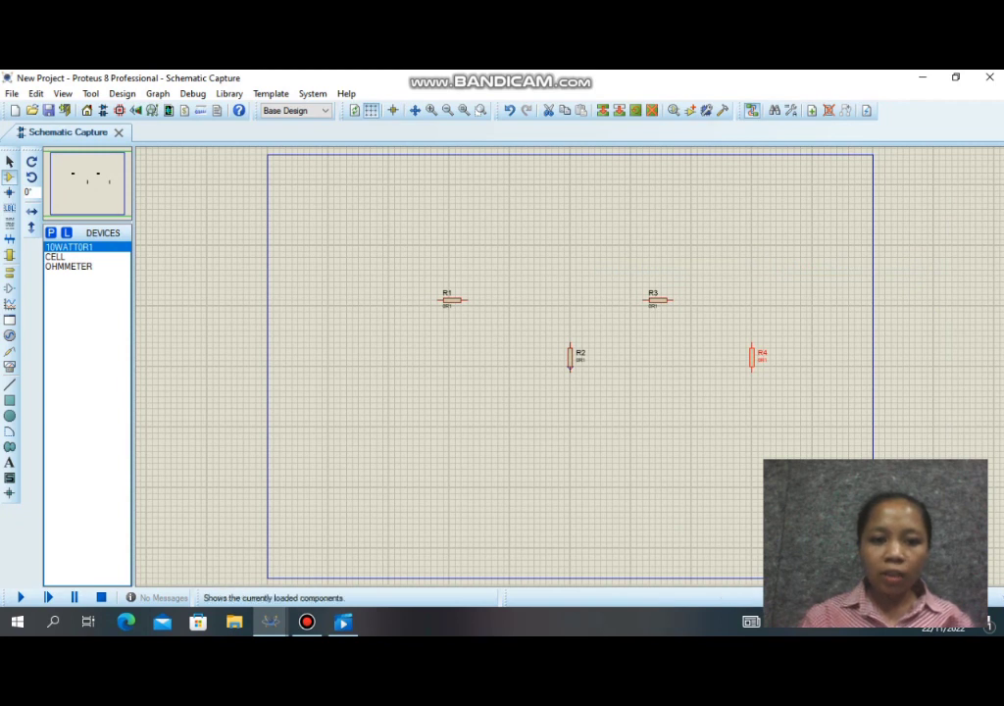
Place a CELL battery to the left of R2, below and left of R1.
left_click(58, 256)
left_click(359, 358)
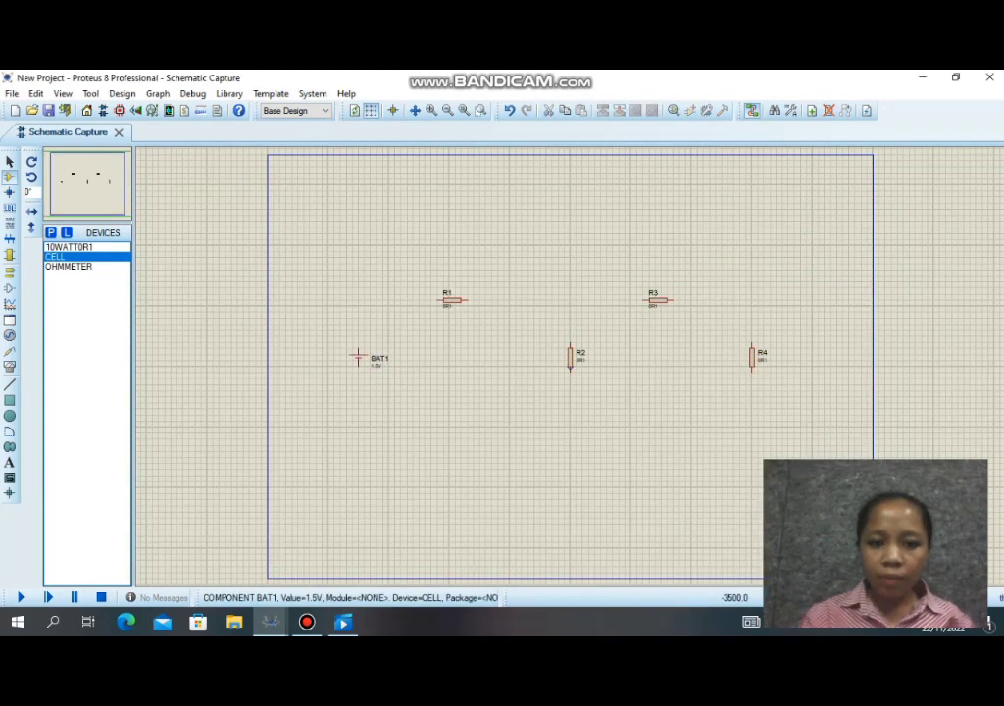
left_click_drag(358, 331, 358, 343)
left_click(359, 343)
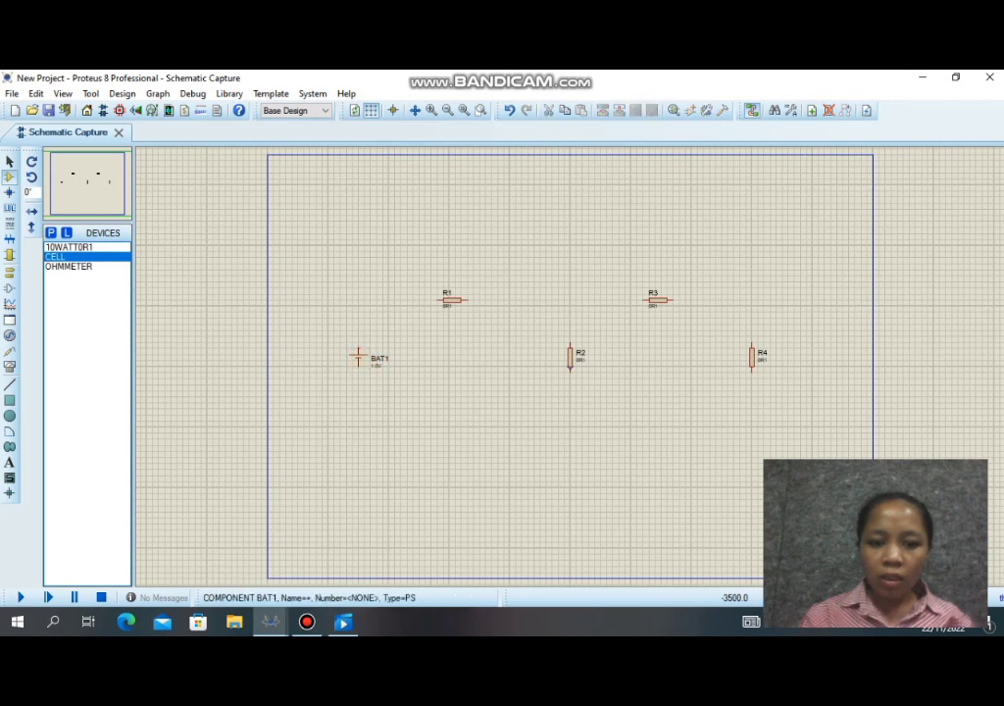
Wire the battery's positive terminal through R1 and R3 to R4's upper end, branching to R2's upper end between R1 and R3.
left_click(359, 348)
left_click(444, 301)
left_click(468, 300)
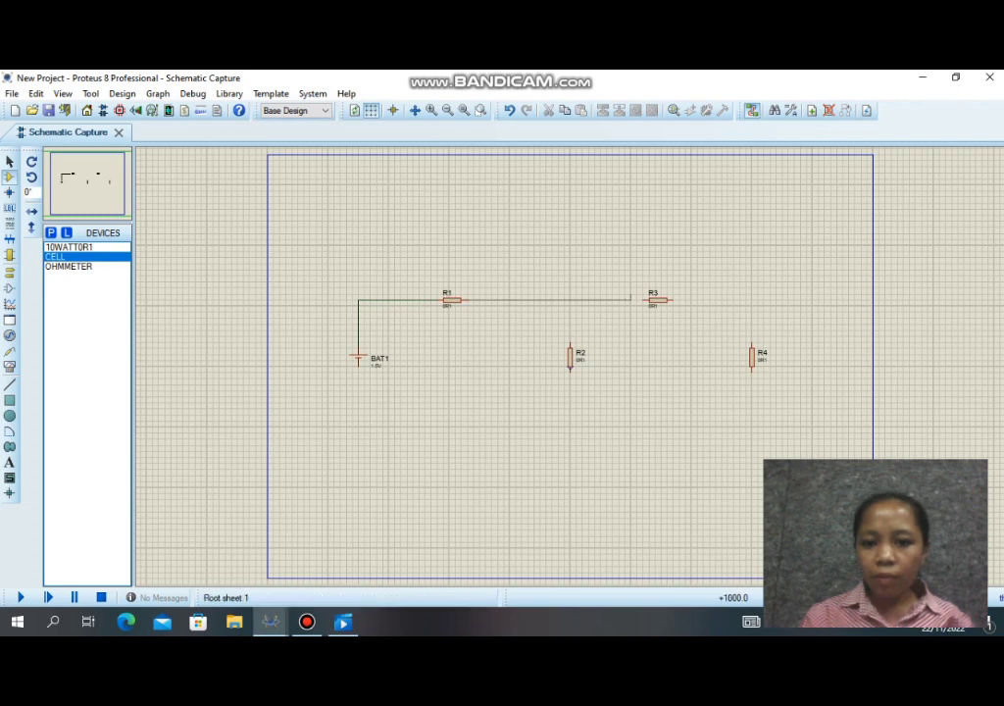
left_click(645, 301)
left_click(570, 300)
left_click(570, 343)
left_click(672, 300)
left_click(752, 342)
Wire the battery's negative terminal to R4's lower end along the bottom and connect R2's lower end to that wire.
left_click(358, 368)
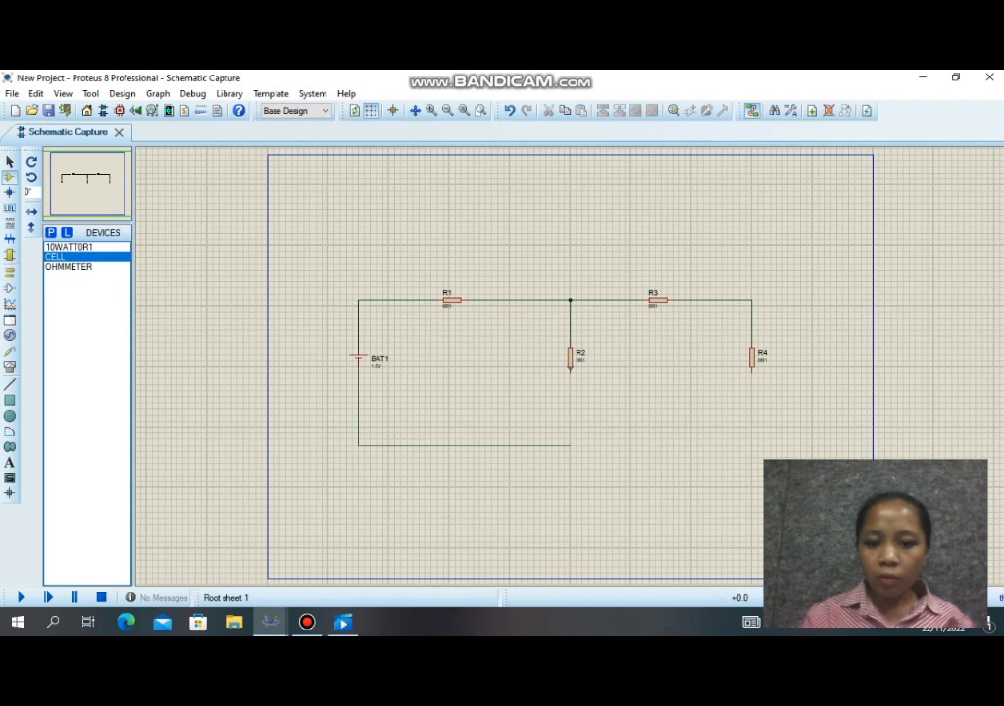
left_click(753, 370)
left_click(570, 370)
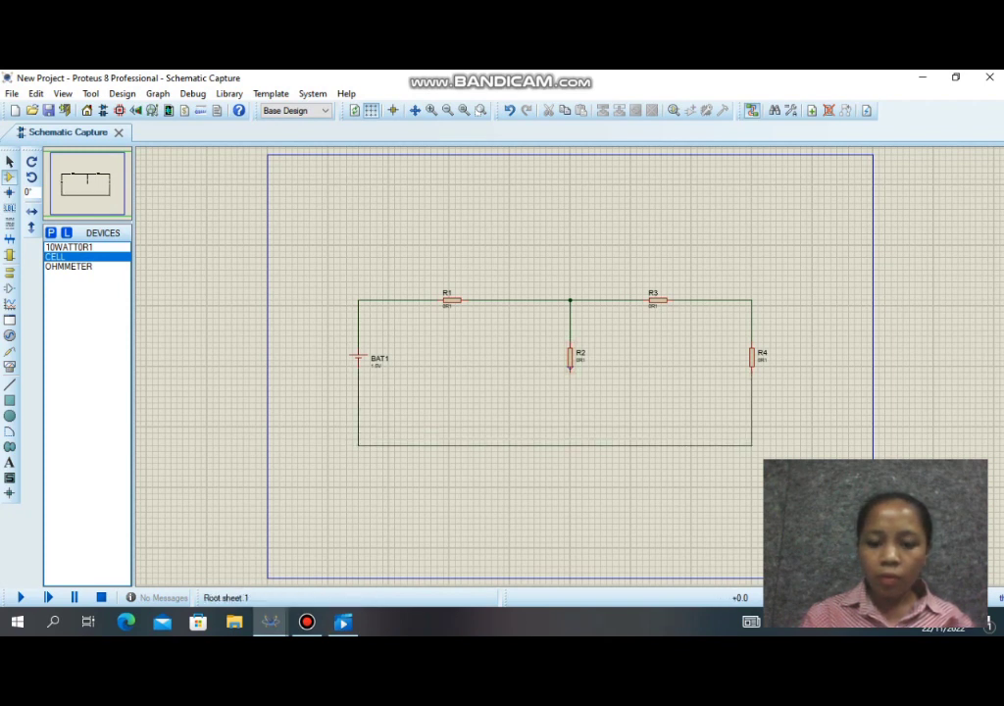
left_click(570, 445)
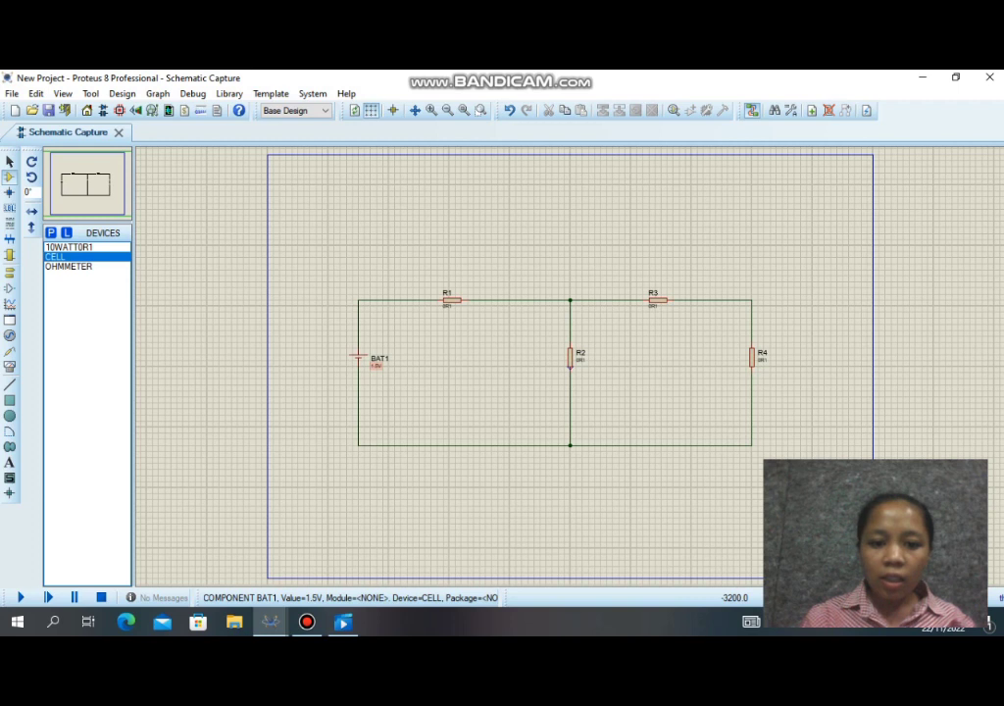
Set the value of battery BAT1 to 40 and of resistor R1 to 4.
double_click(377, 366)
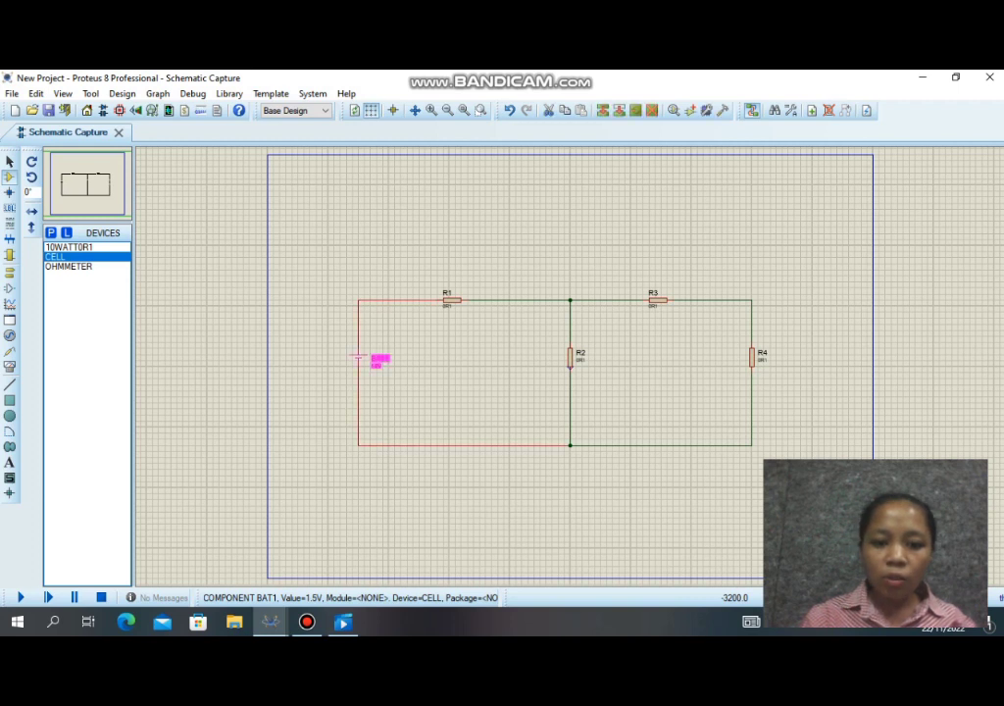
type("40")
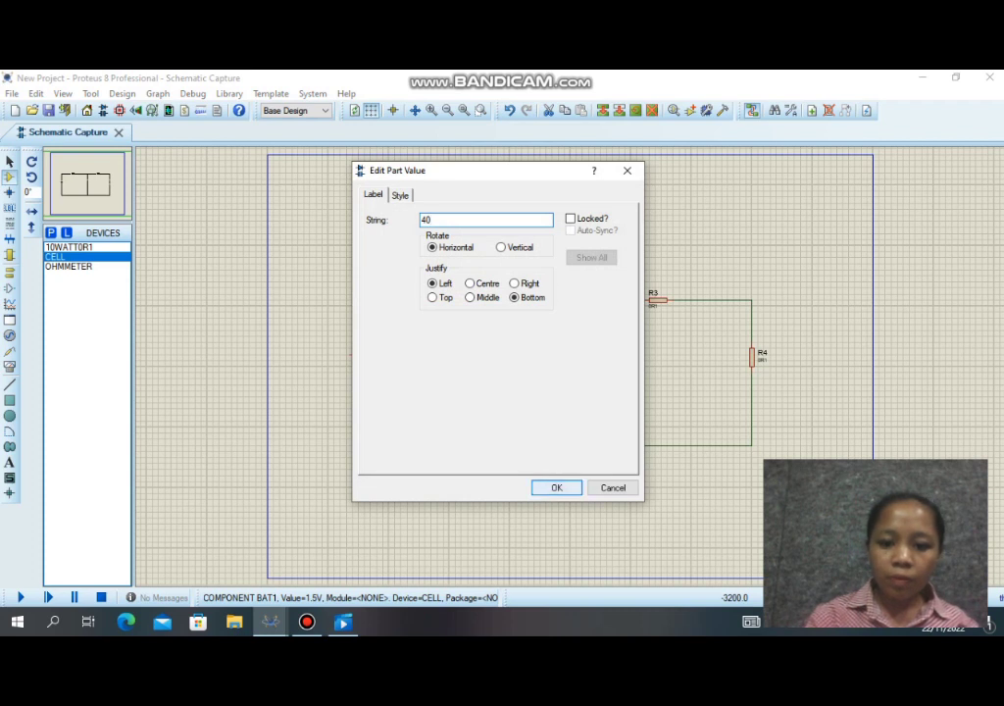
key("Return")
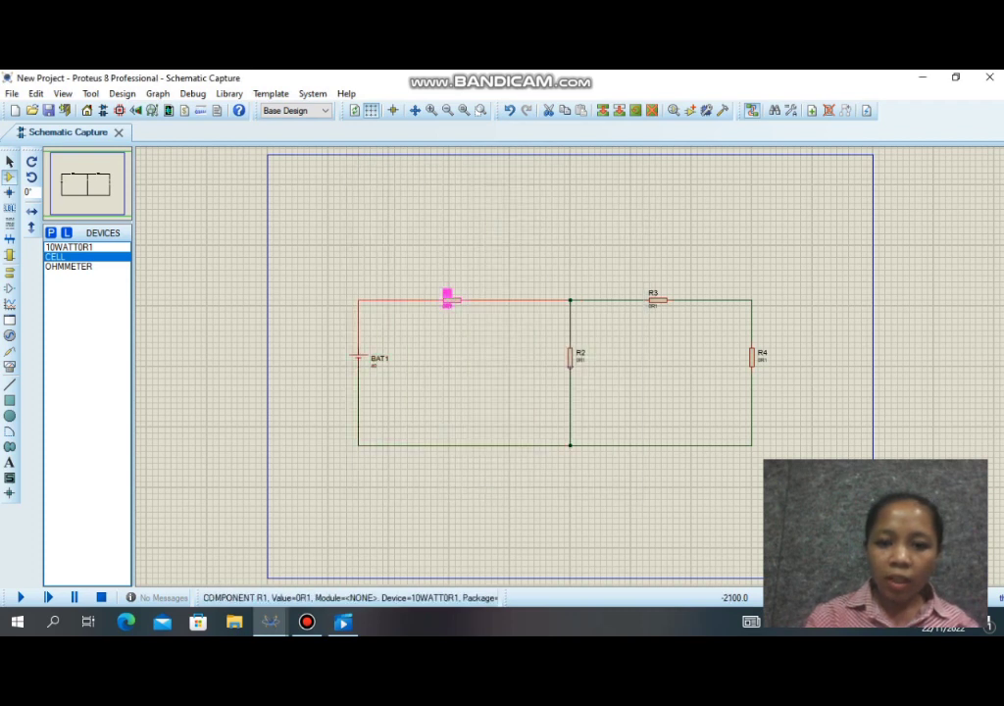
double_click(447, 302)
type("4")
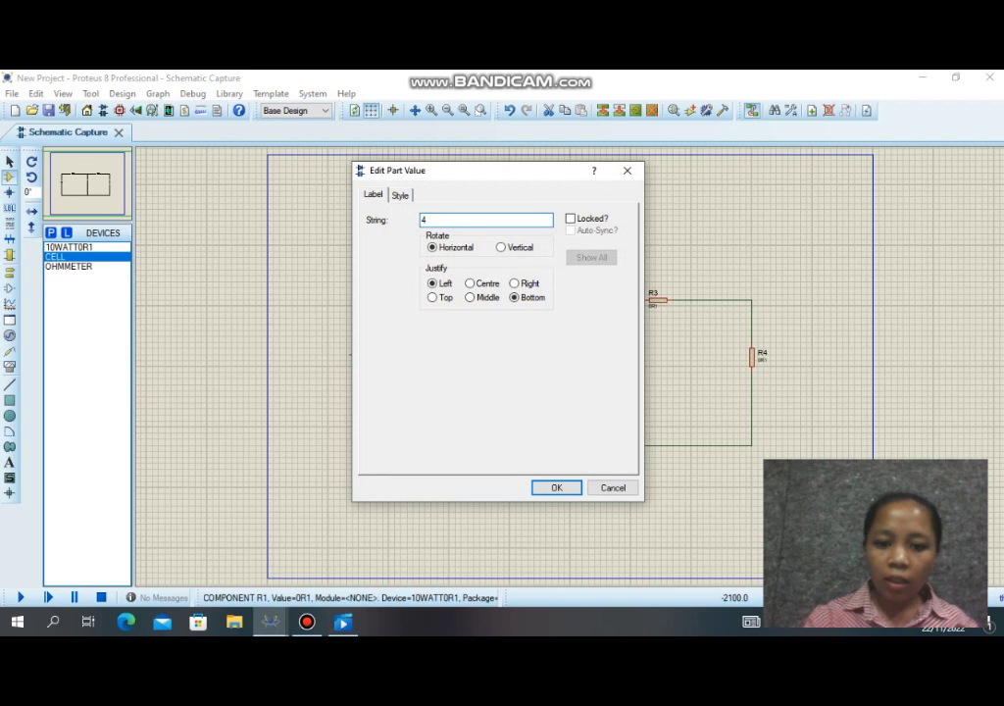
key("Return")
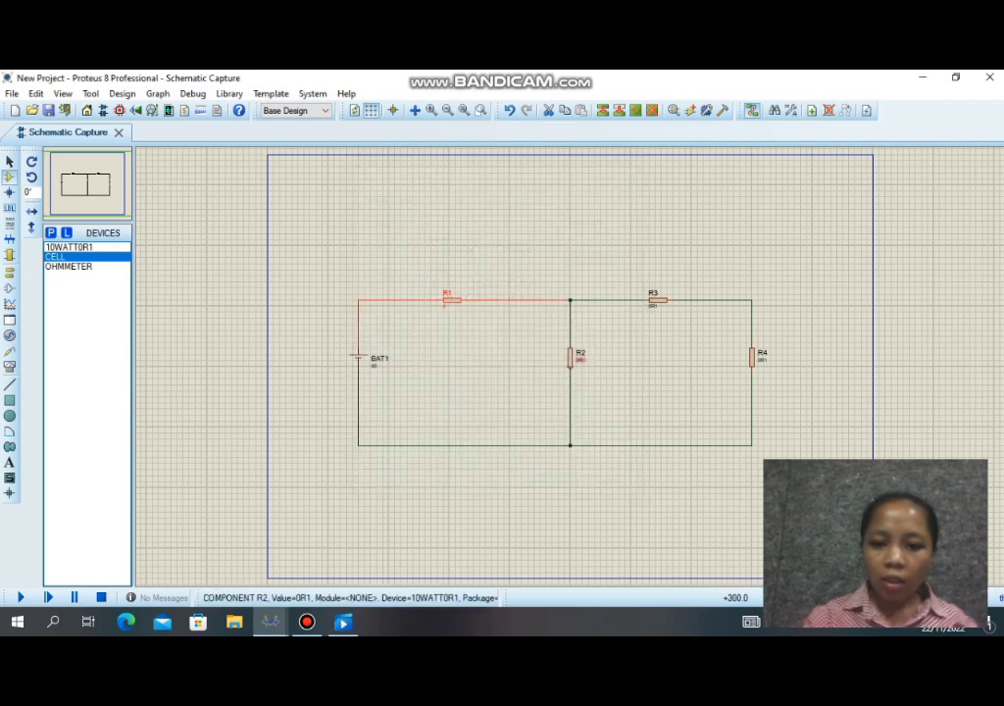
Set the value of resistor R2 to 5 and of resistor R3 to 8.
double_click(570, 359)
type("5")
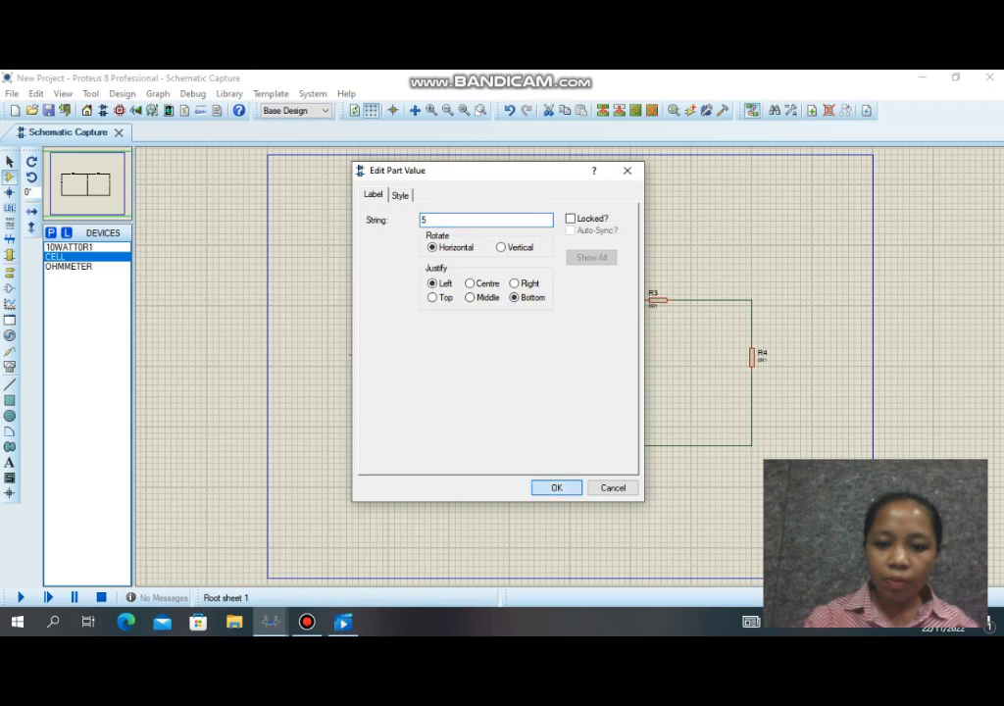
key("Return")
double_click(656, 300)
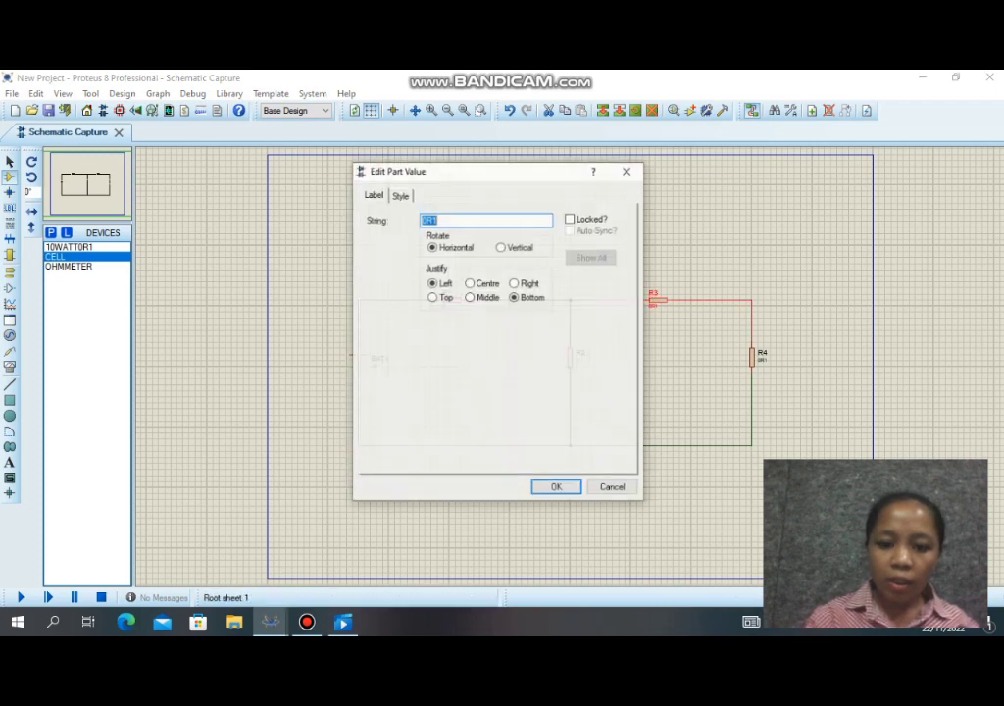
type("8")
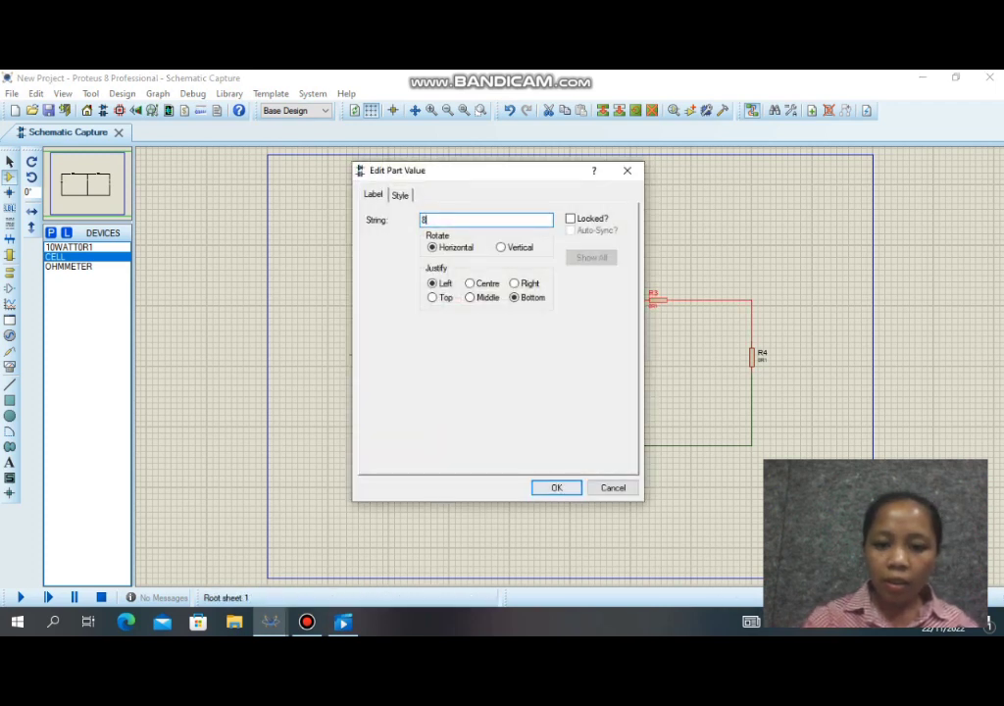
key("Return")
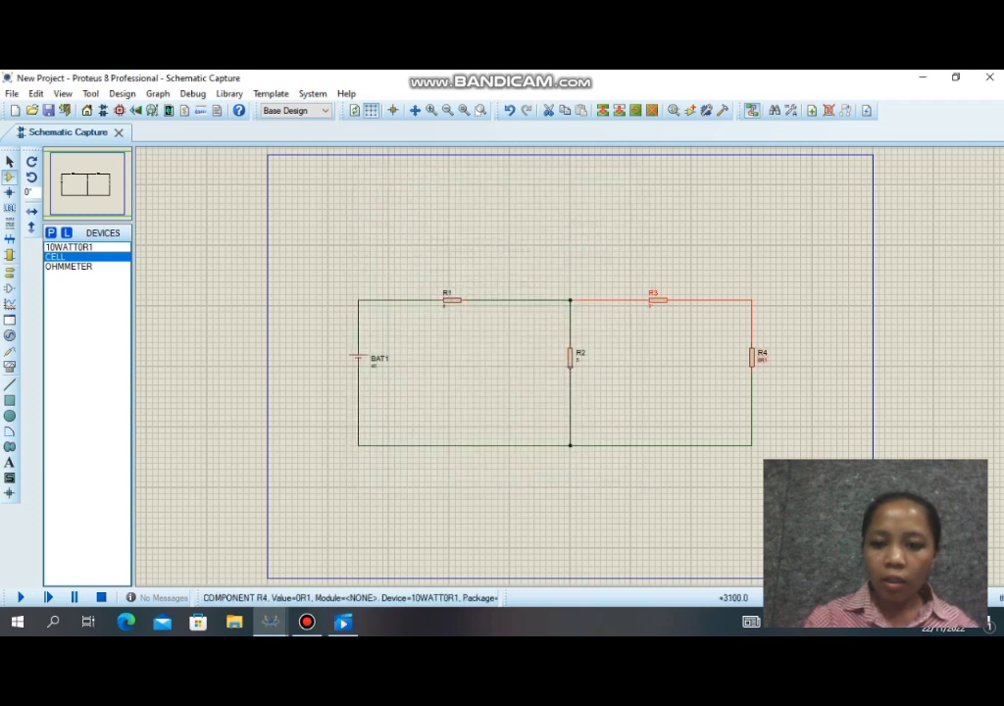
Set the value of resistor R4 to 5 and clear the selection.
double_click(762, 360)
type("5")
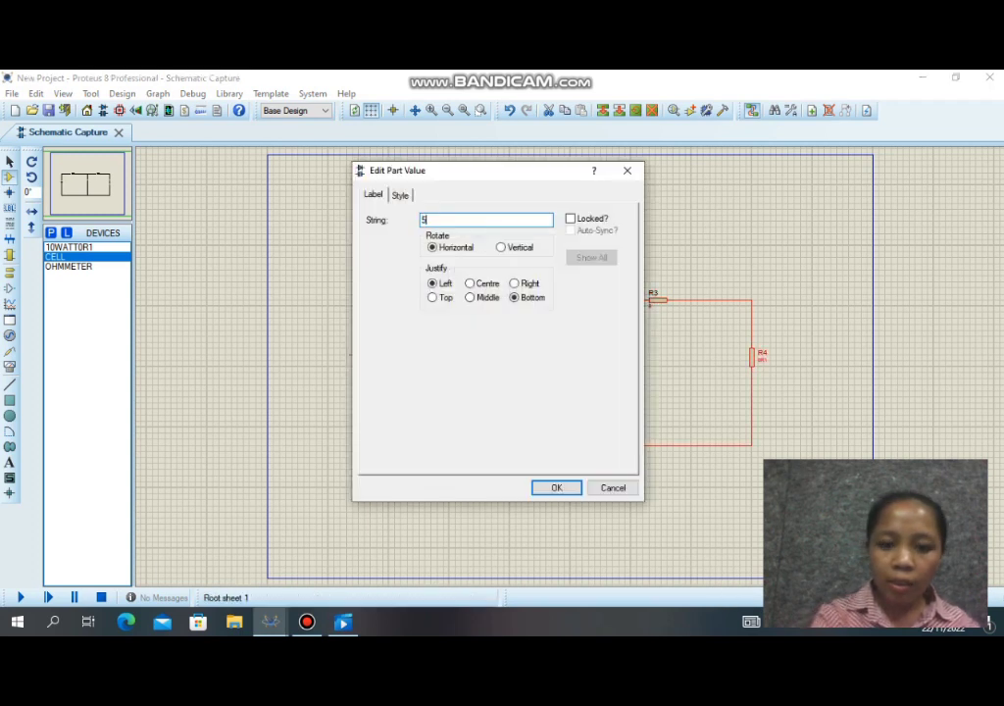
key("Return")
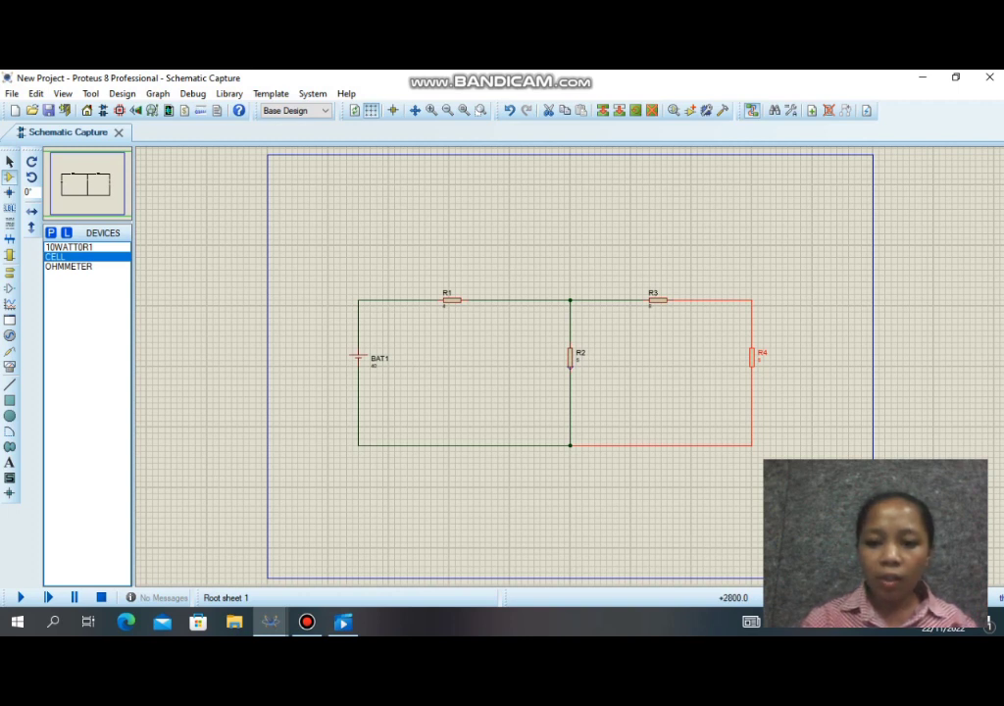
left_click(818, 369)
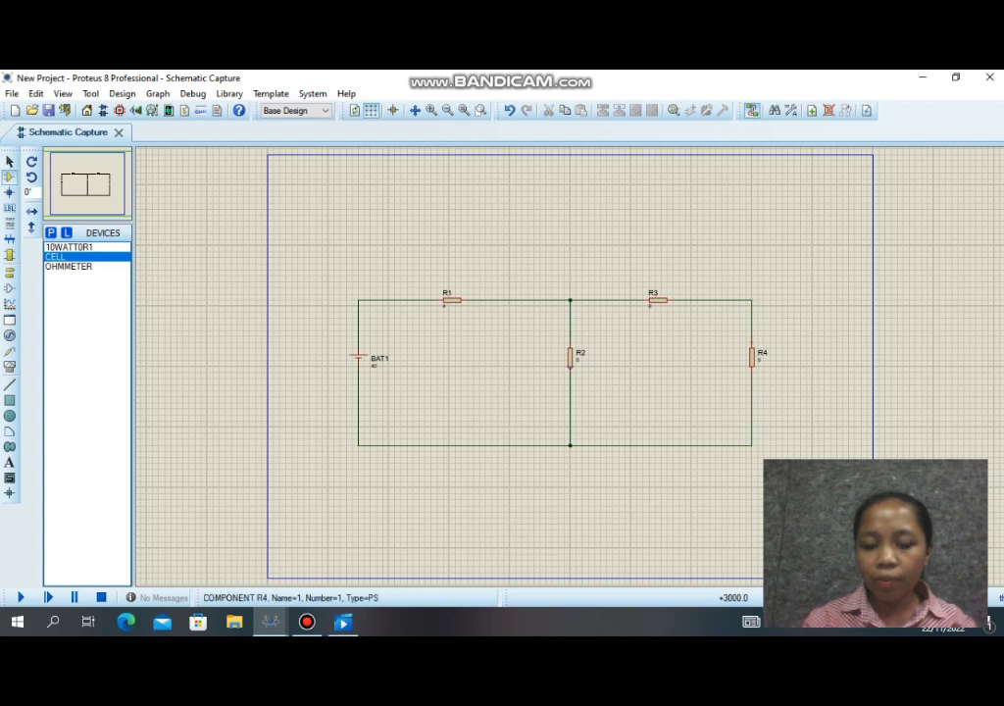
Delete load resistor R4 and extend the bottom wire rightwards from R2's lower corner to an open end below R3.
right_click(763, 336)
left_click(812, 378)
right_click(752, 357)
left_click(814, 245)
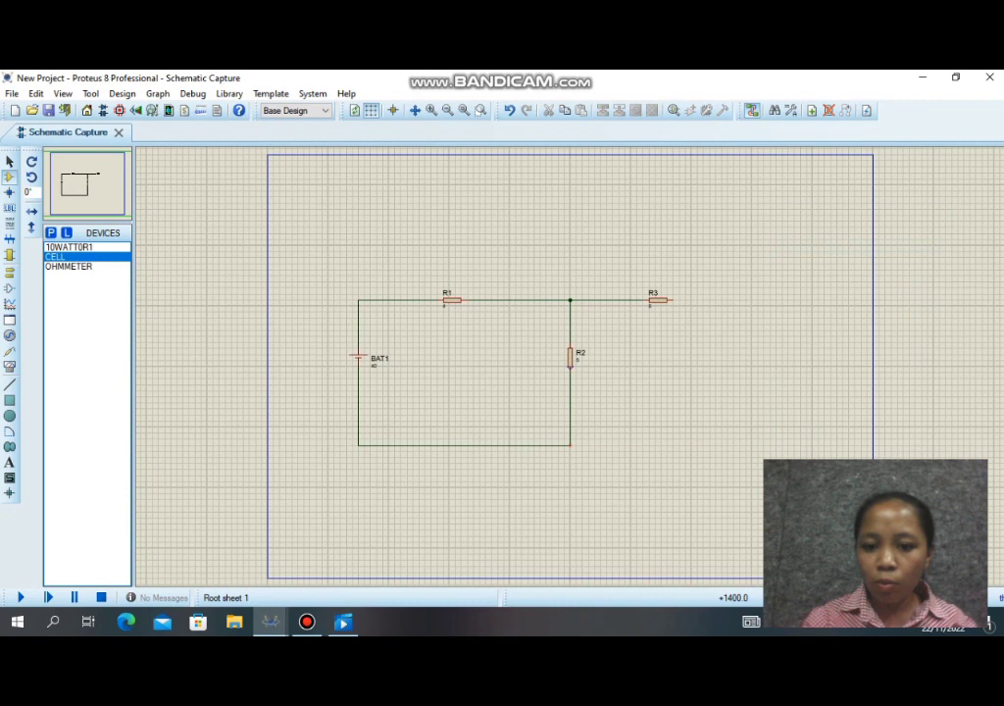
left_click(570, 445)
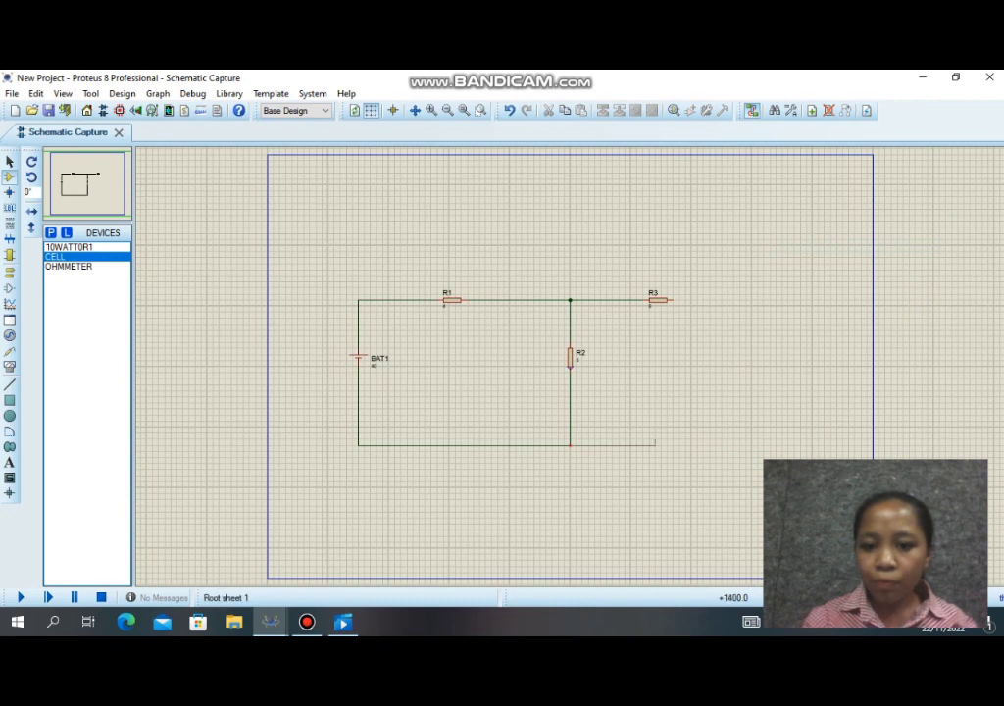
double_click(686, 445)
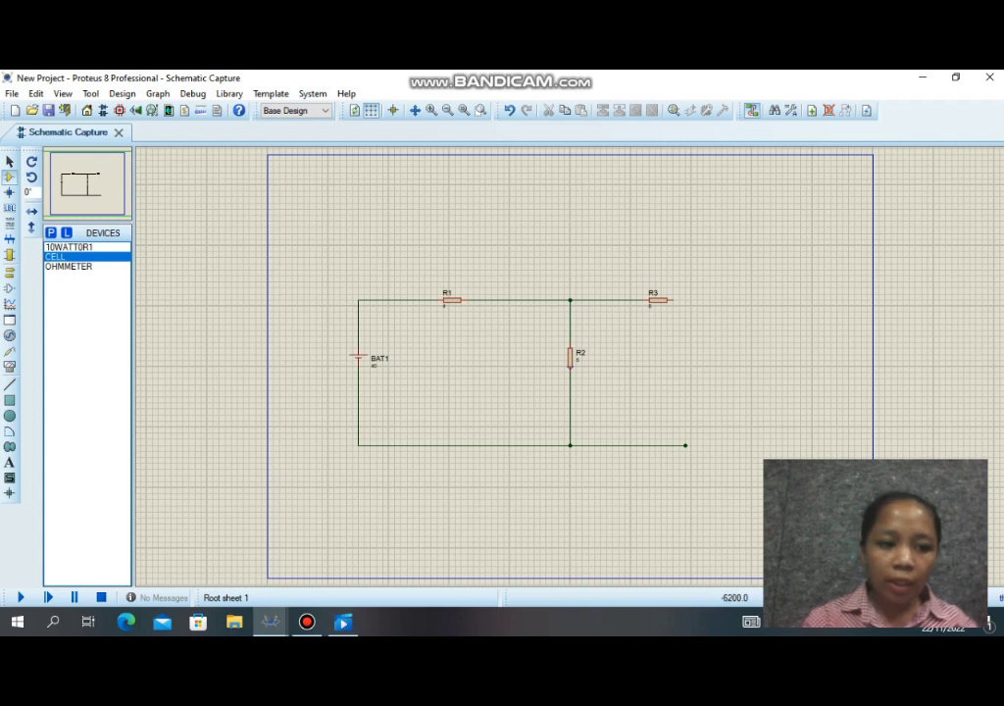
Place a DC voltmeter in R4's former branch and wire it between R3's free end and the open end of the bottom wire.
left_click(10, 366)
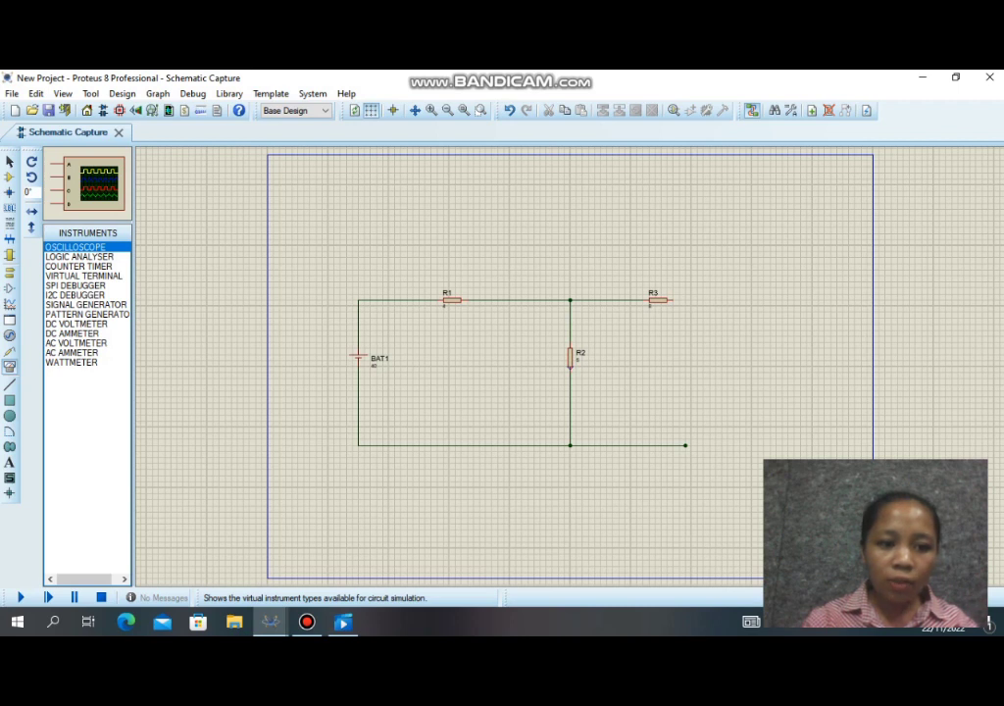
left_click(76, 323)
left_click(697, 373)
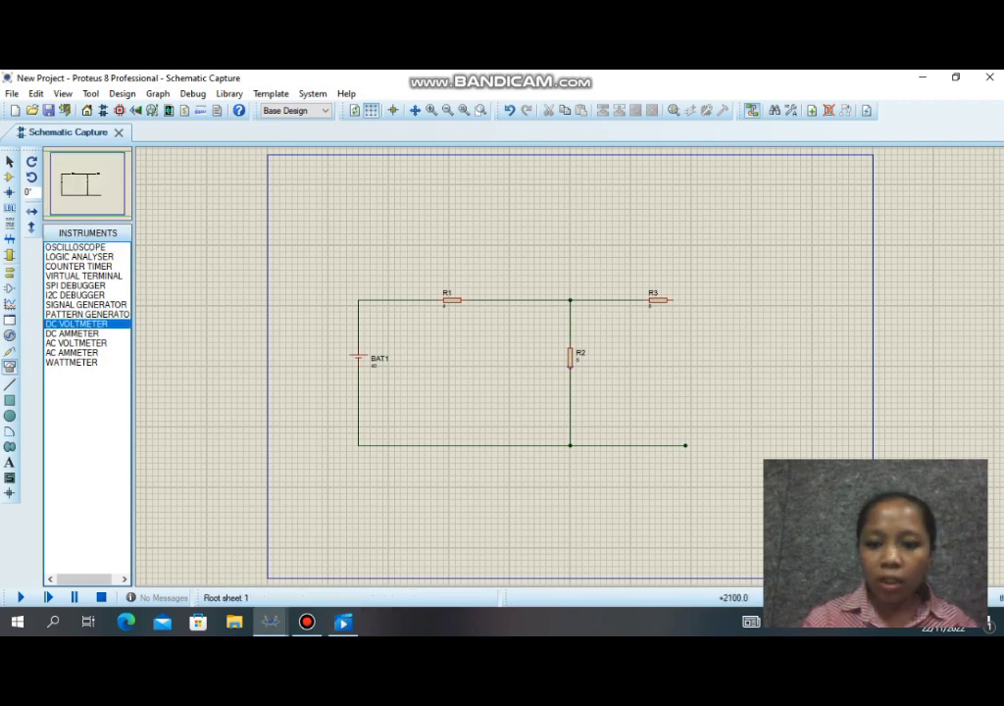
left_click(698, 372)
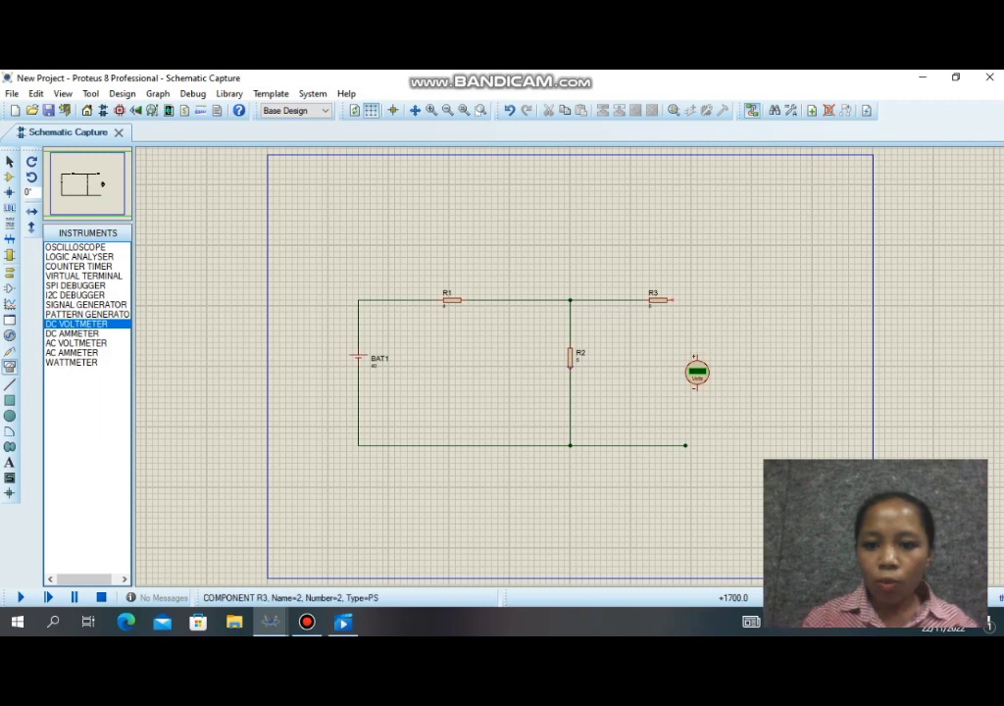
left_click(670, 300)
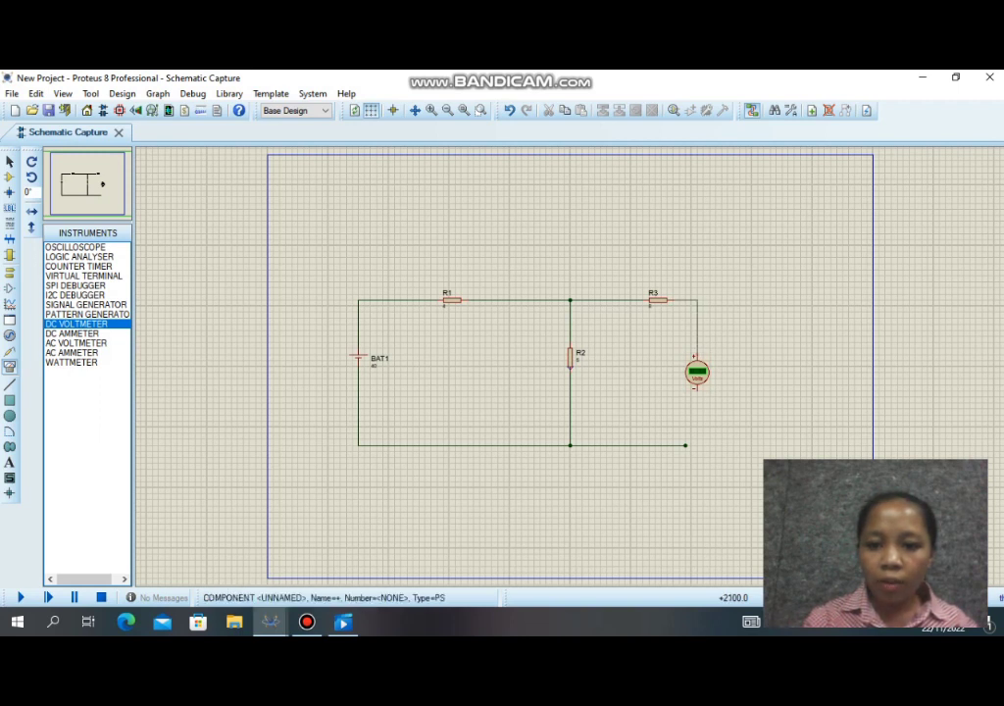
left_click(686, 446)
left_click(698, 395)
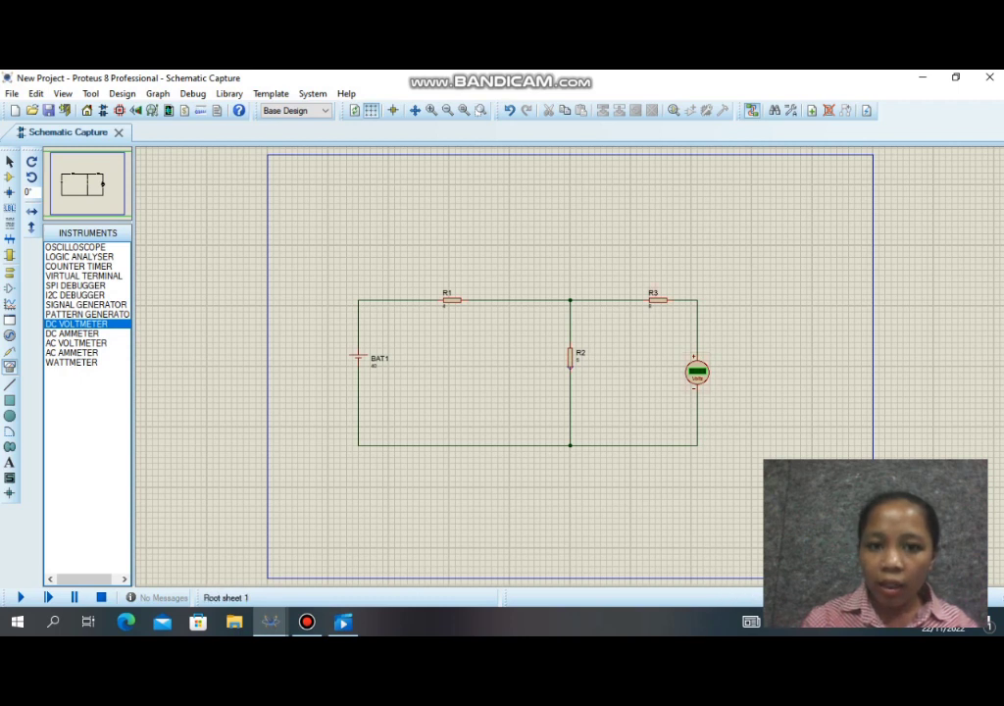
Run the simulation to measure the open-circuit voltage on the DC voltmeter.
left_click(432, 110)
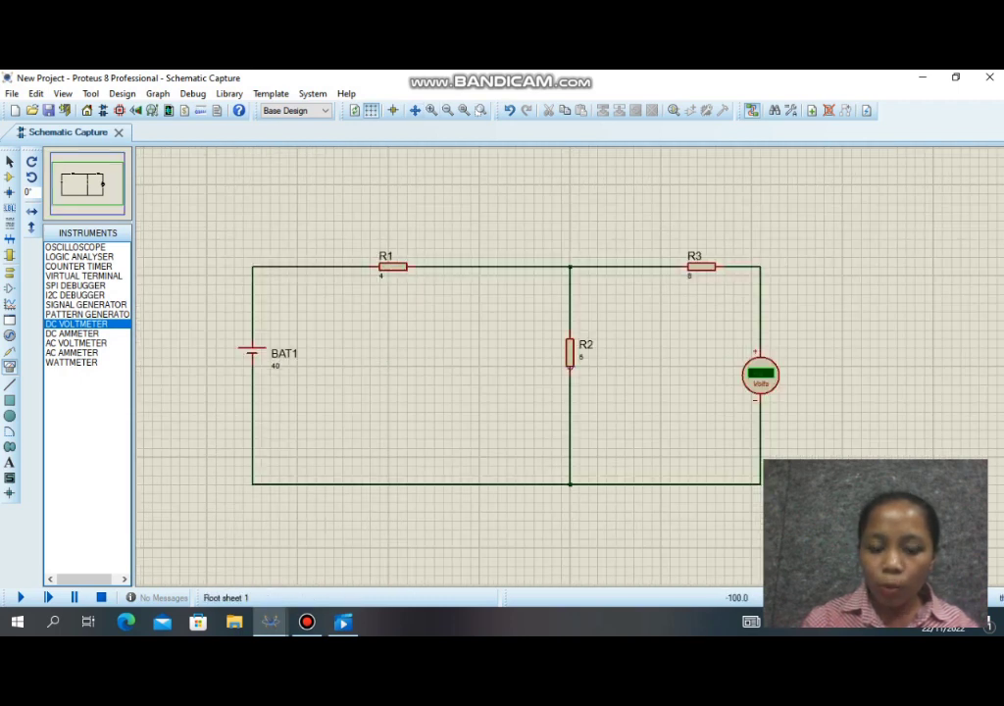
left_click(21, 597)
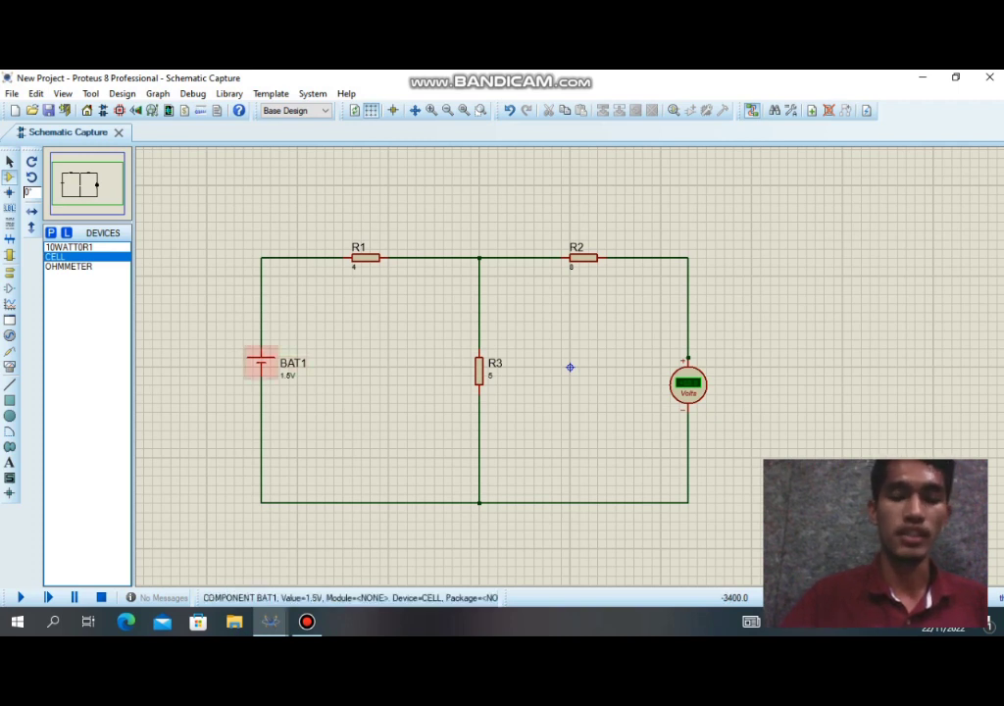
Delete battery BAT1 from the left branch of the circuit.
right_click(277, 363)
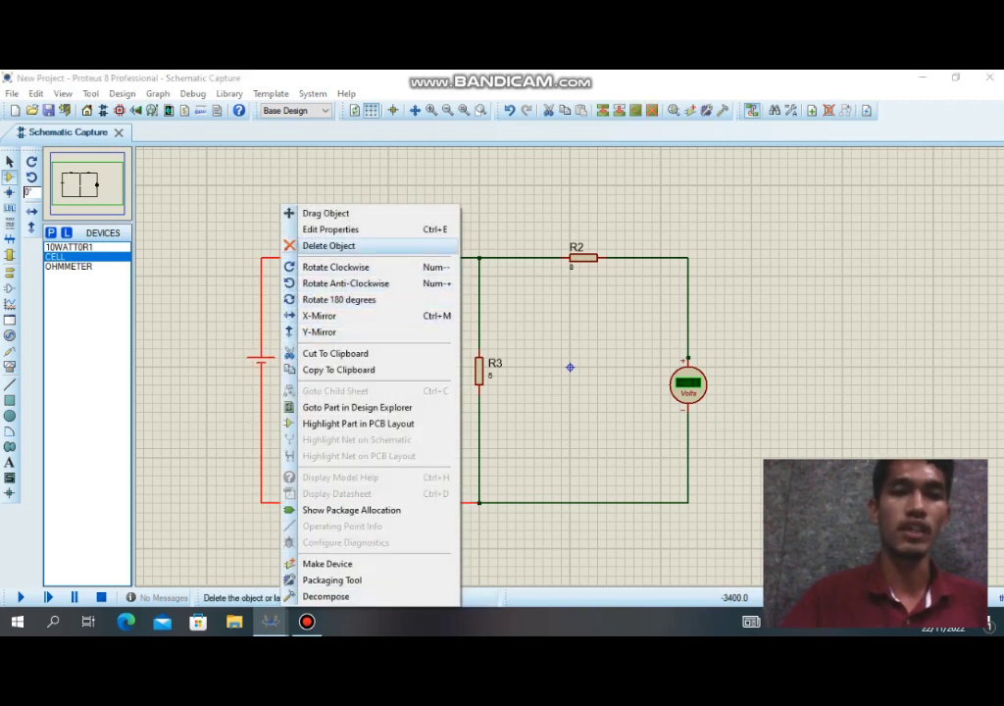
left_click(328, 245)
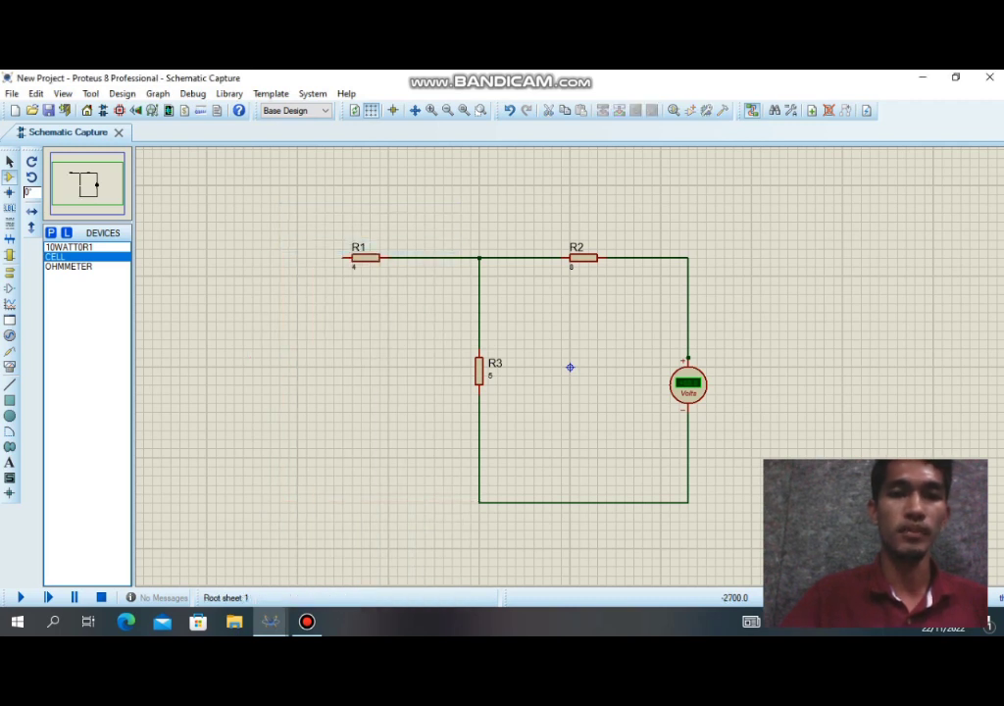
Short the removed battery's branch with a wire from R1's free end to the bottom node below R3.
left_click(342, 258)
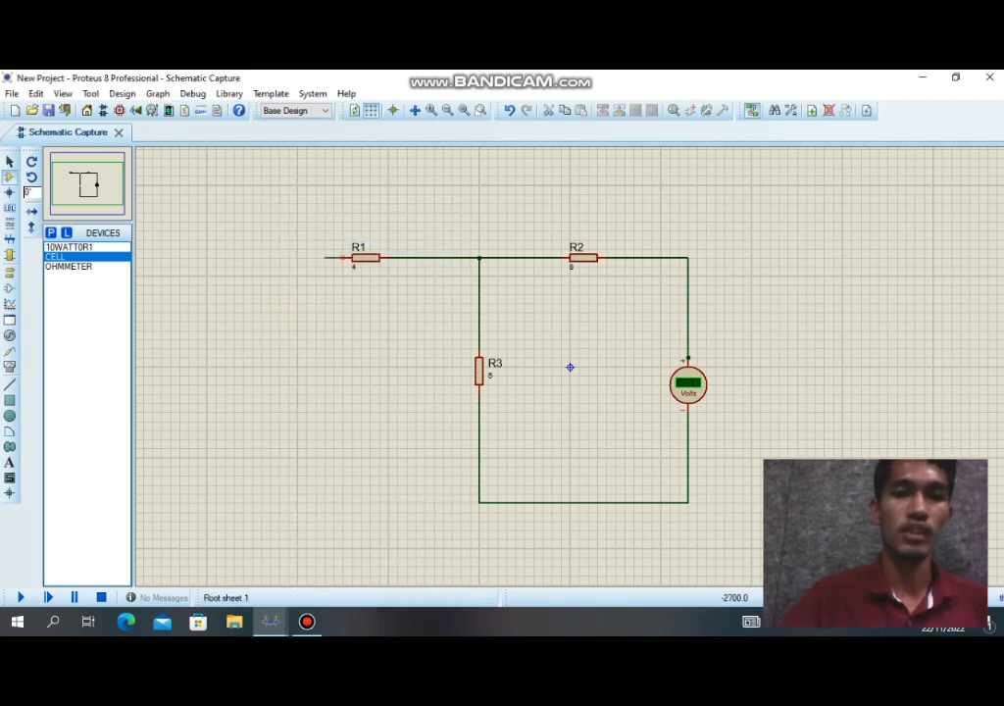
left_click(280, 258)
left_click(479, 502)
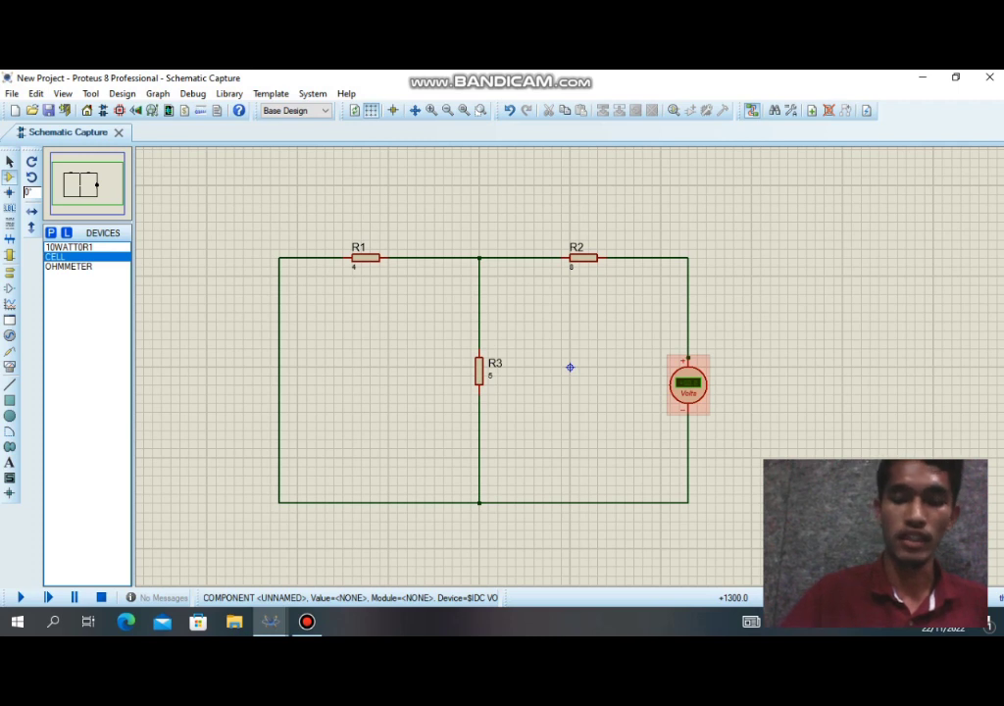
Delete the DC voltmeter and the leftover wire hanging from R2's outer end.
right_click(696, 388)
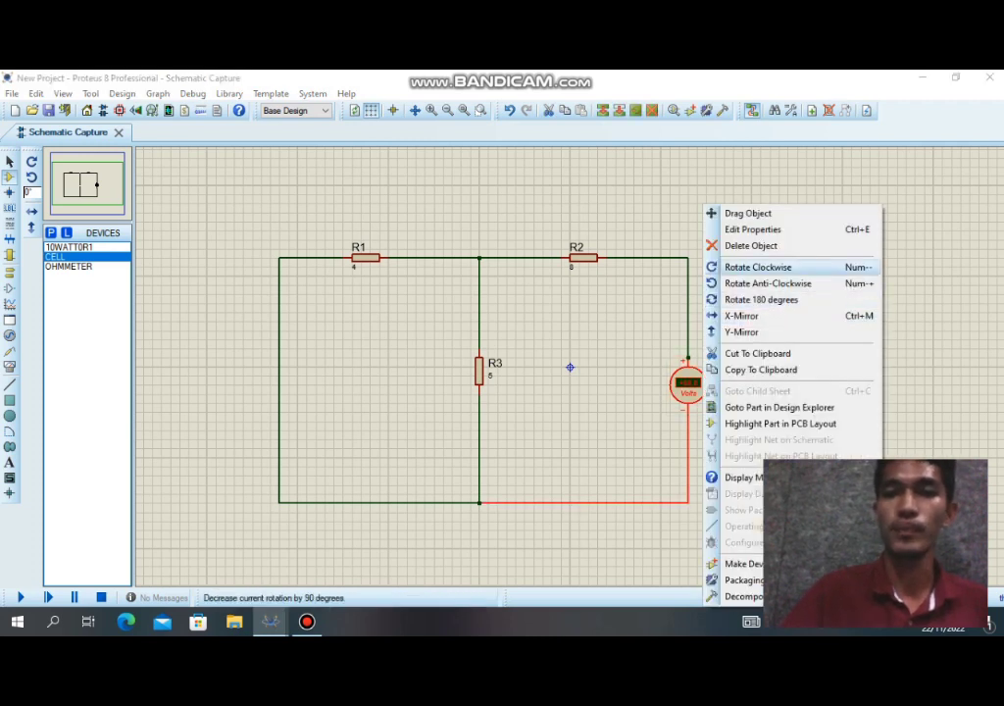
left_click(752, 245)
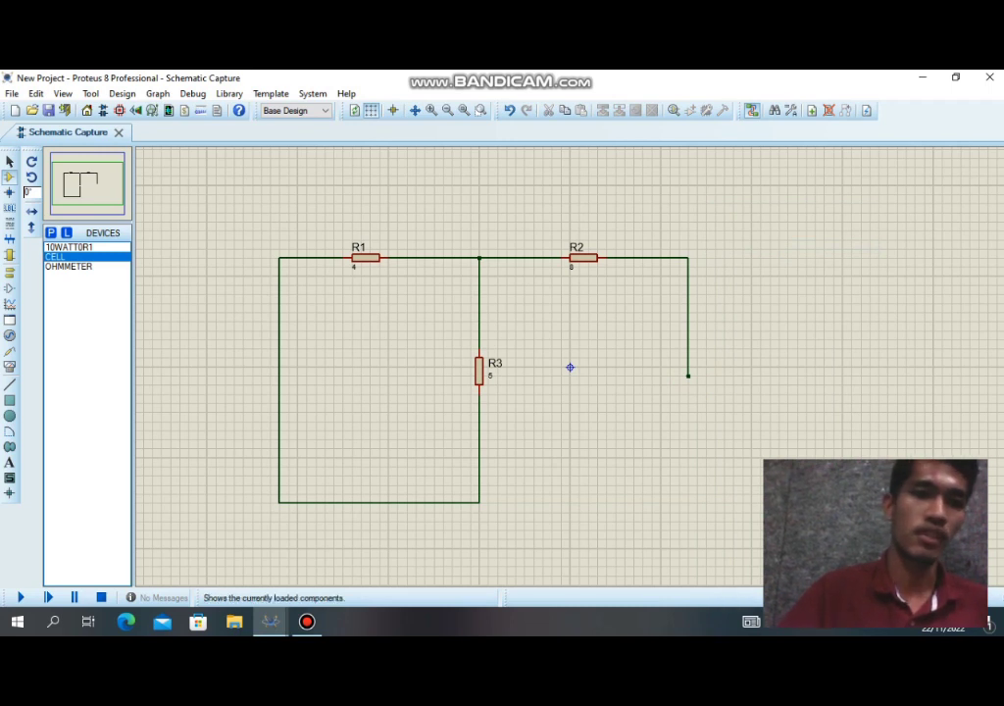
left_click(68, 266)
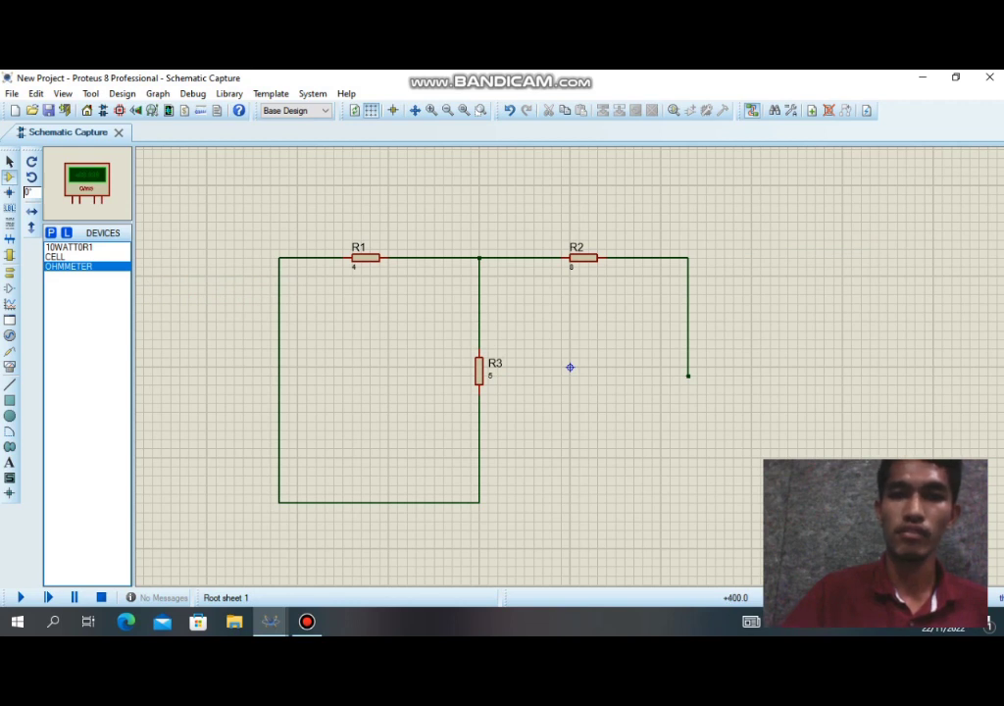
right_click(689, 308)
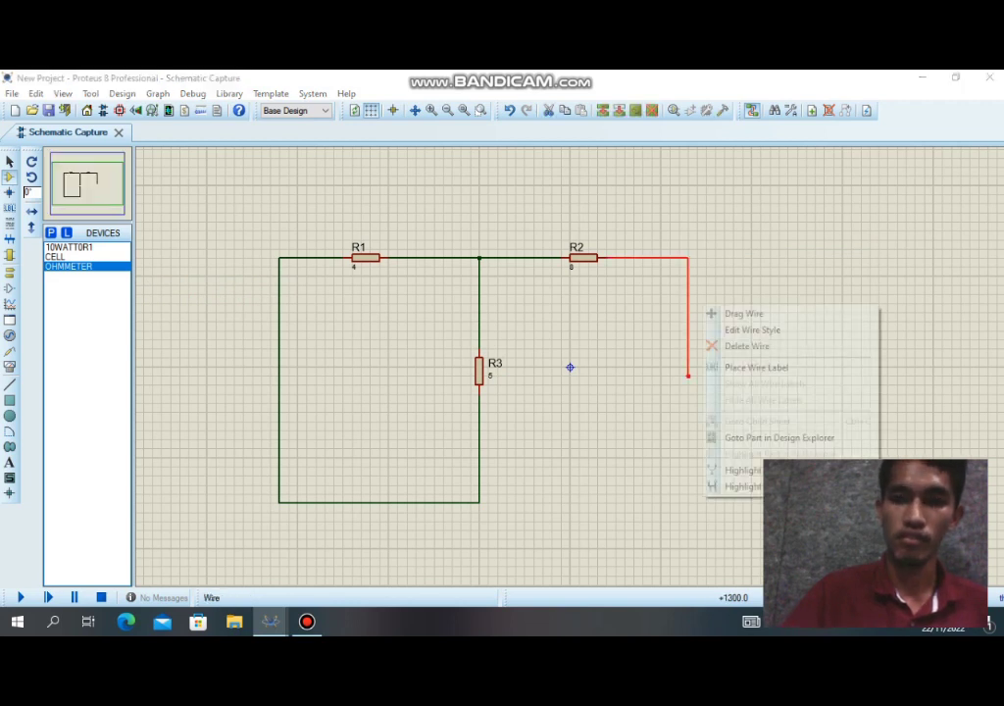
left_click(748, 347)
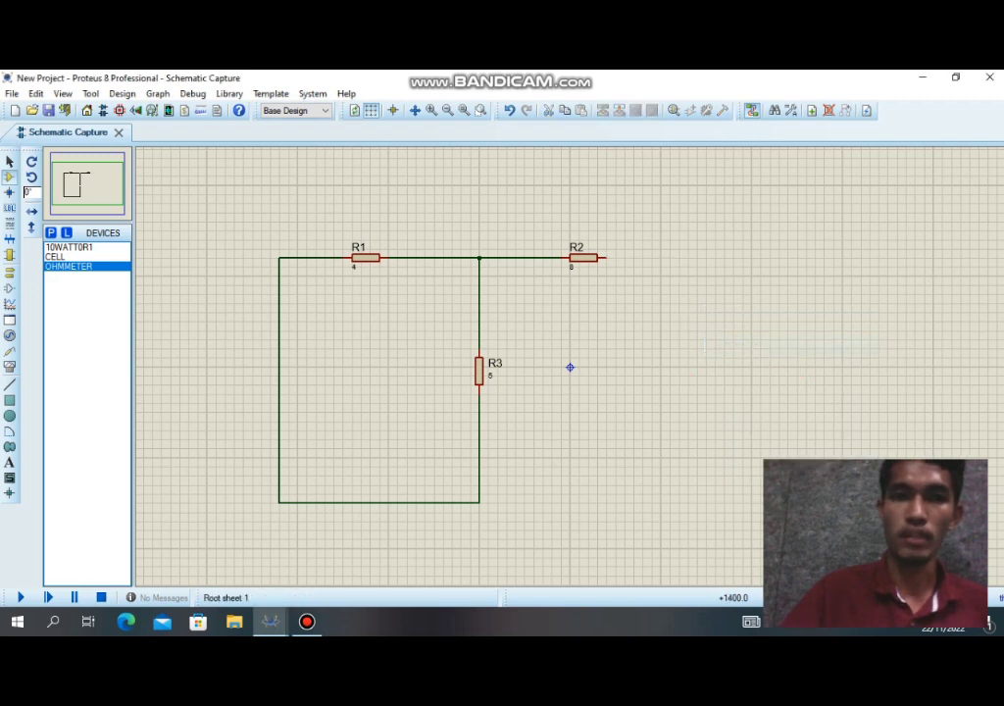
Place an OHMMETER in the voltmeter's former branch and rotate it clockwise so its terminals face the circuit.
left_click(696, 364)
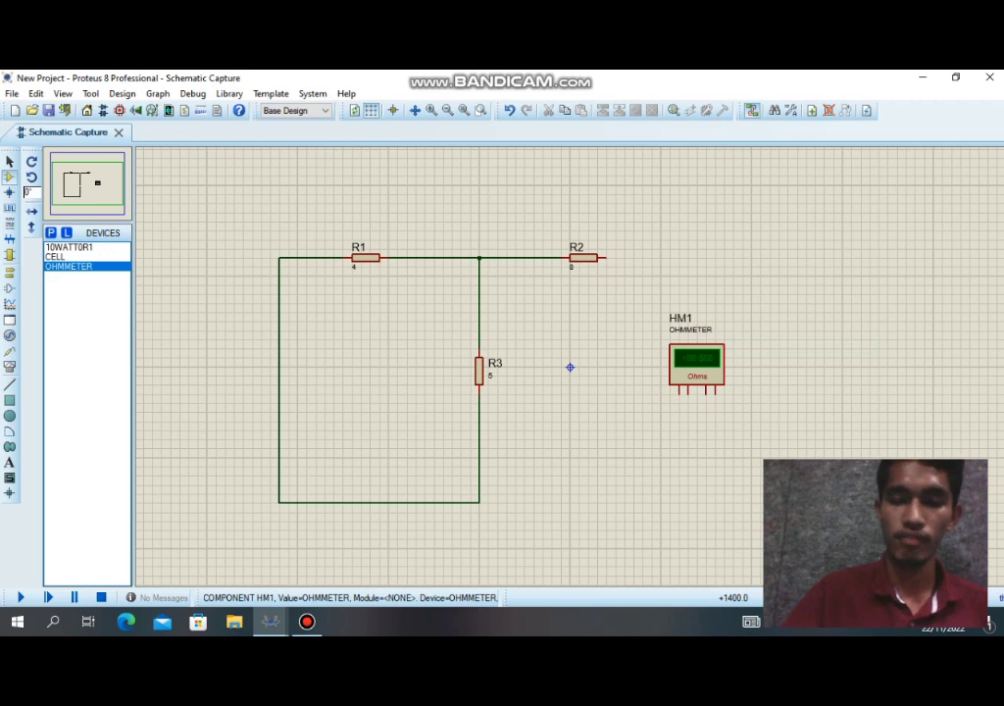
right_click(713, 368)
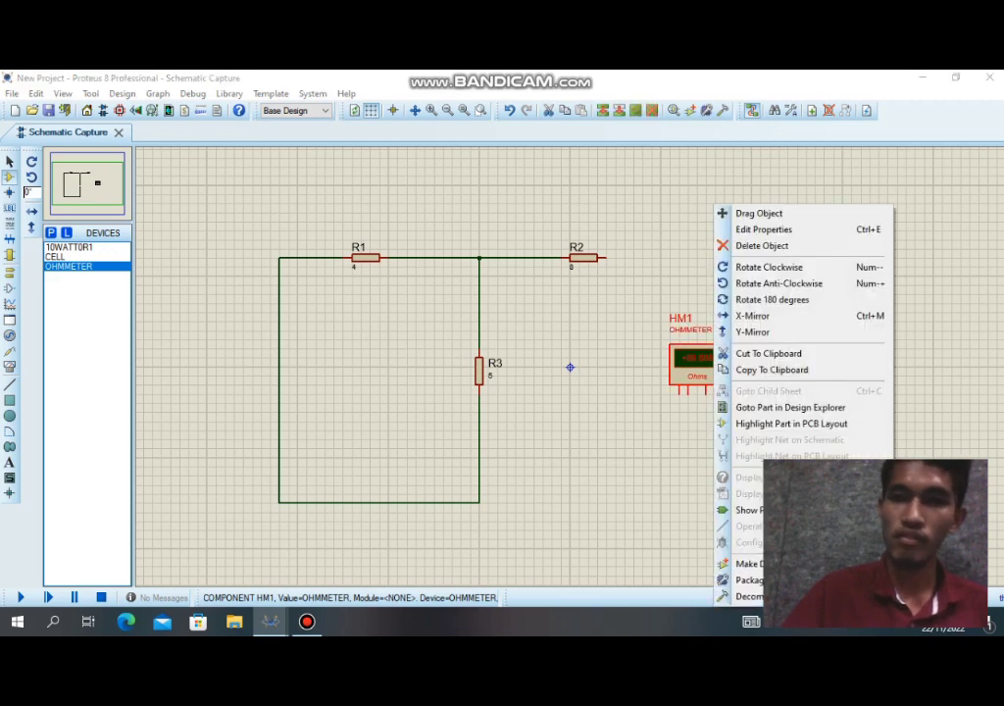
left_click(769, 266)
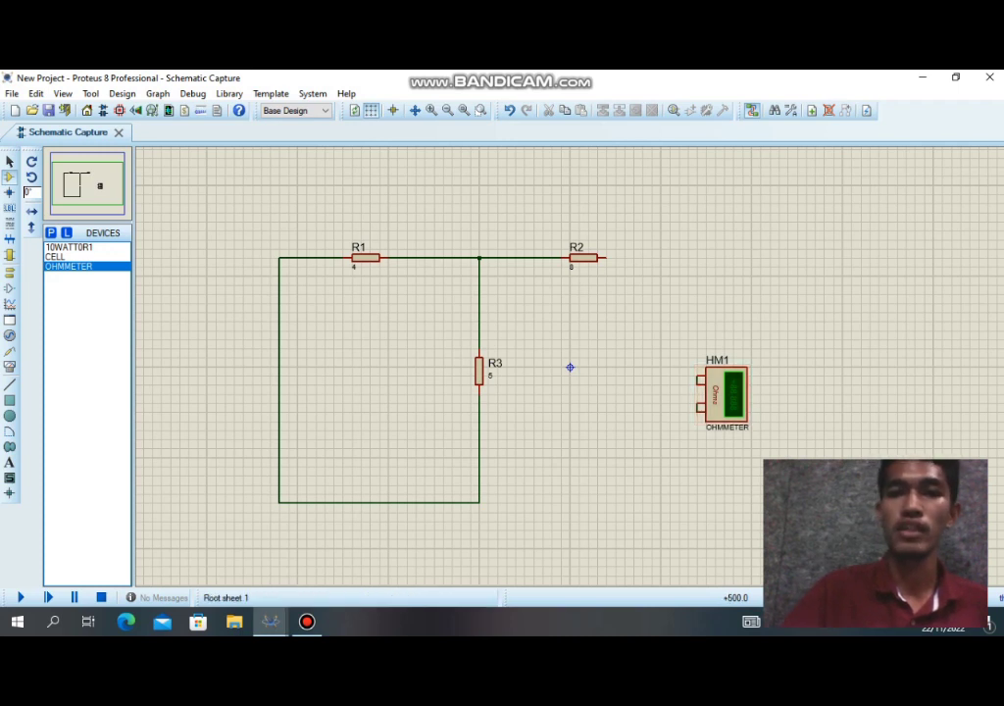
Wire the ohmmeter's upper terminal to R2's free end and its lower terminal to the bottom node below R3.
left_click(606, 258)
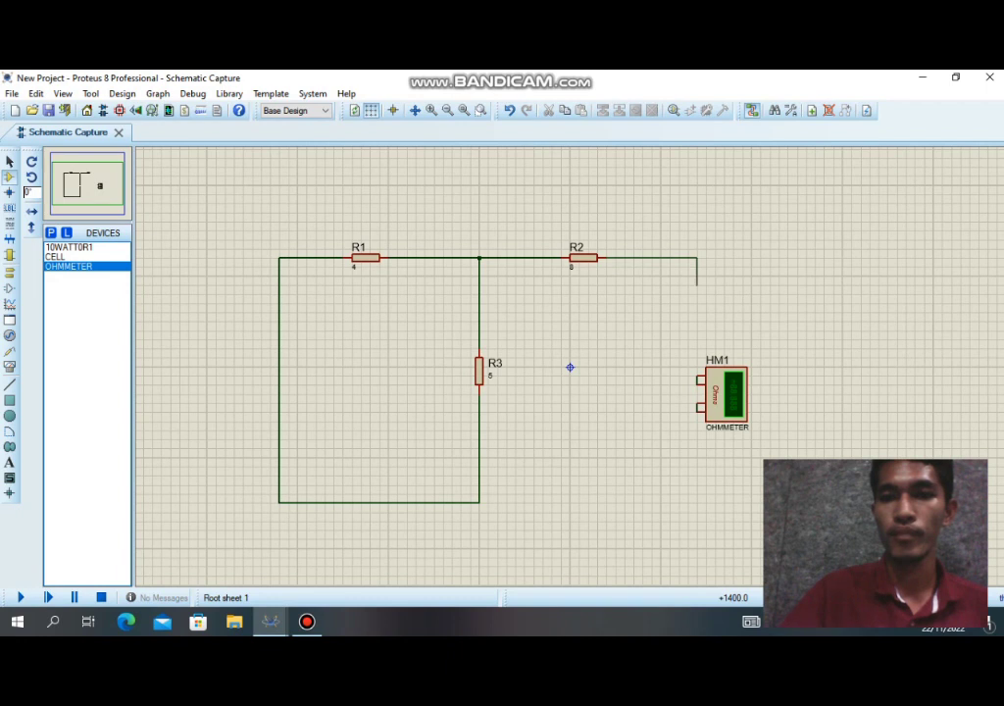
left_click(699, 377)
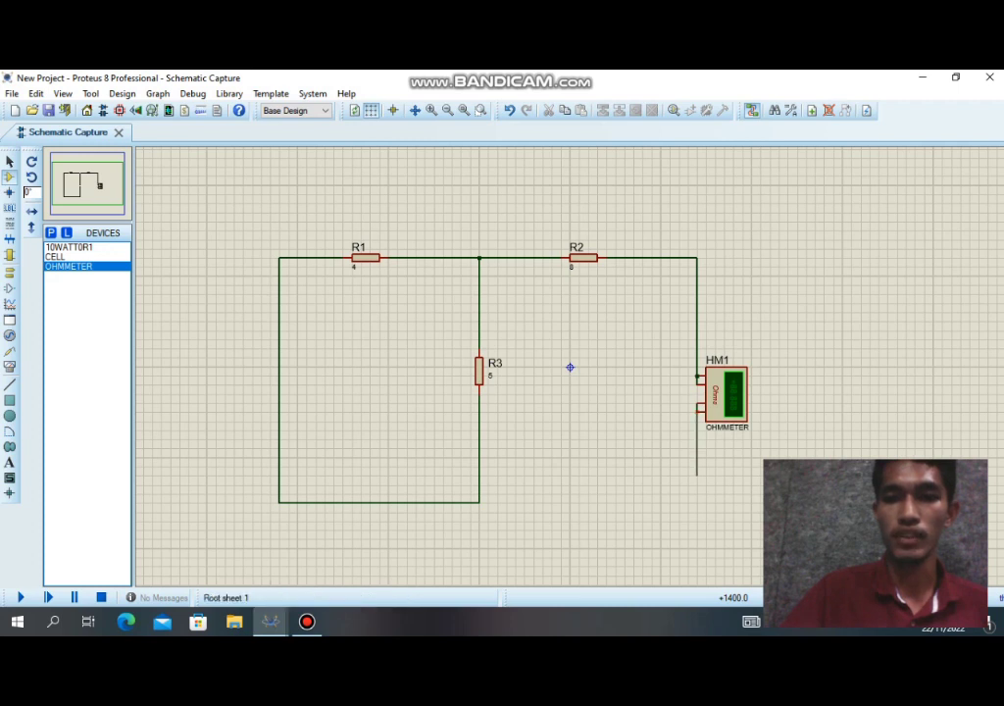
left_click(699, 408)
left_click(479, 502)
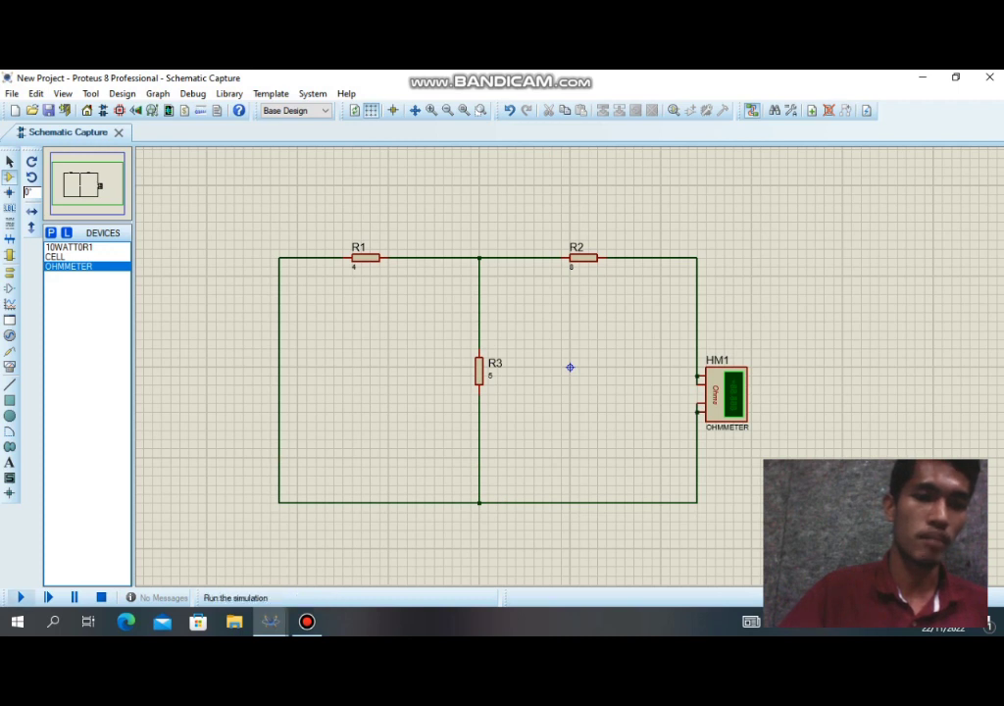
Run the simulation to measure the Thevenin resistance on the ohmmeter.
left_click(21, 598)
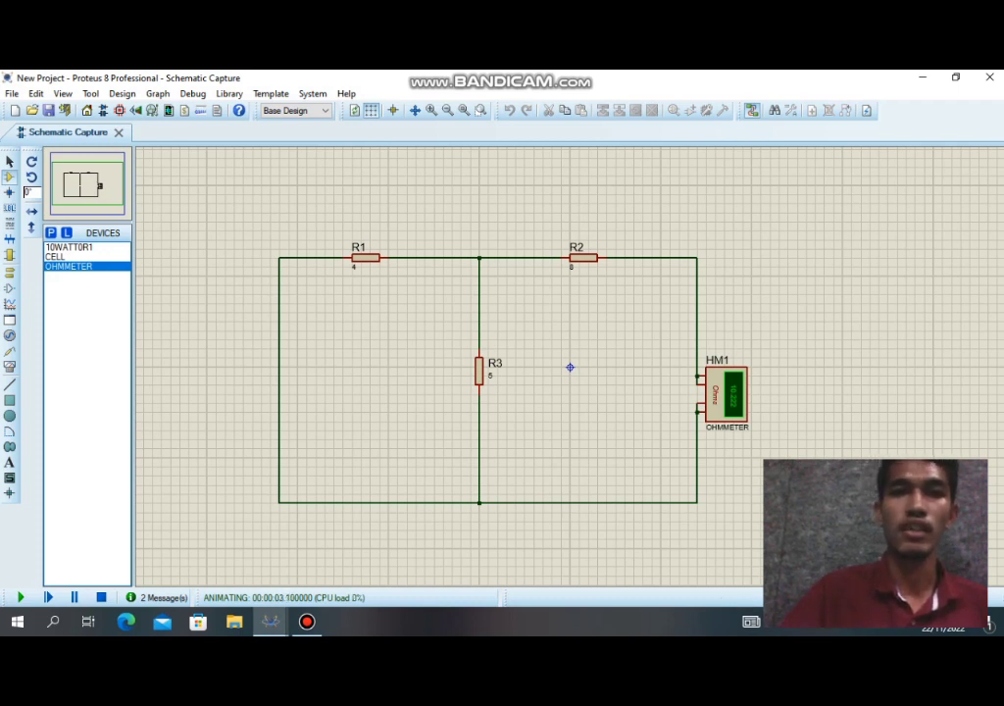
scroll(570, 367, "up", 1)
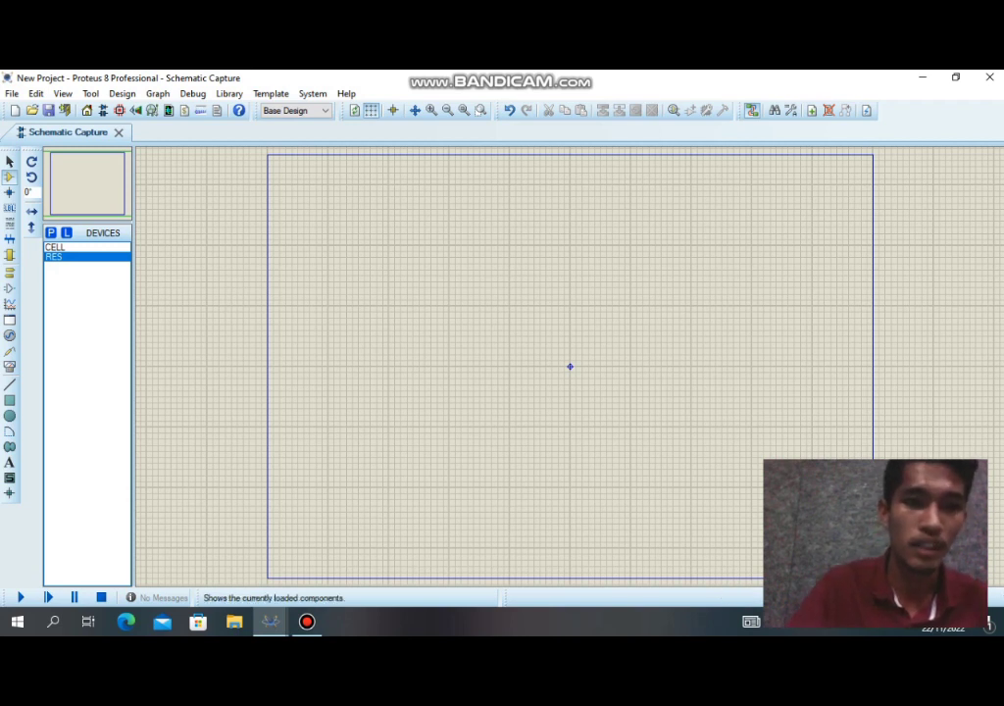
Place a horizontal RES resistor in the upper middle of the empty sheet and label it RTH.
left_click(70, 257)
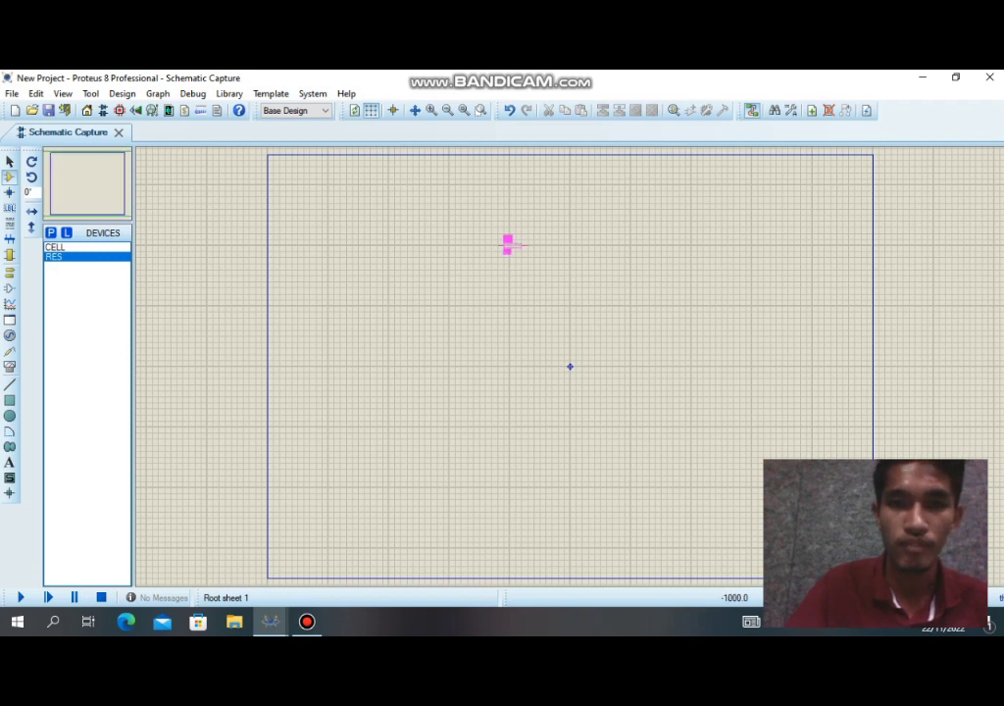
left_click(510, 244)
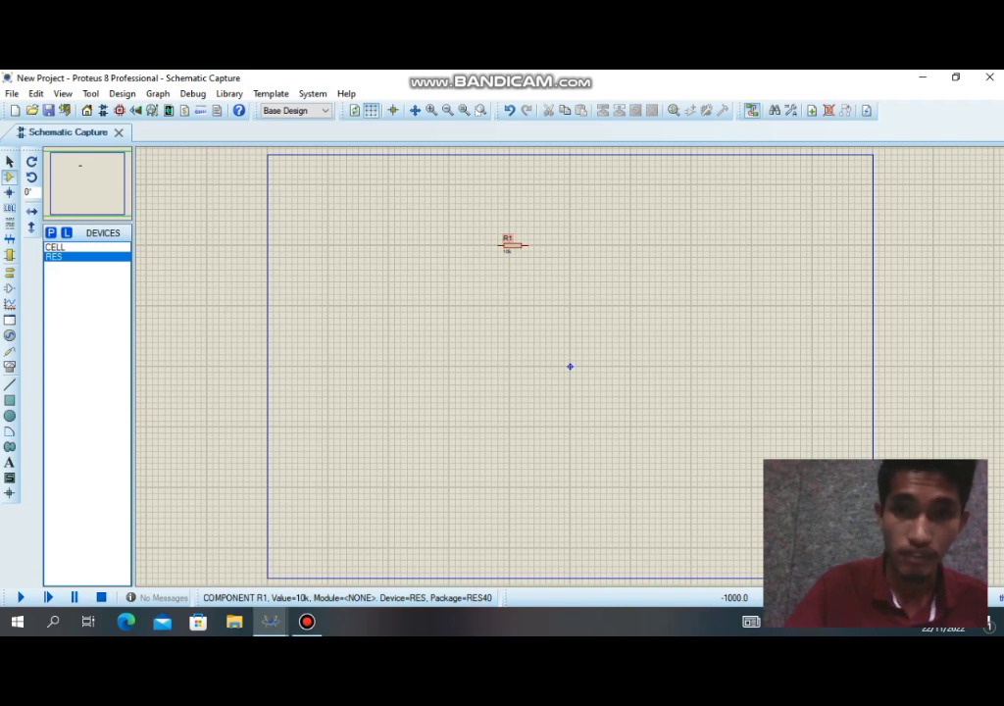
double_click(508, 238)
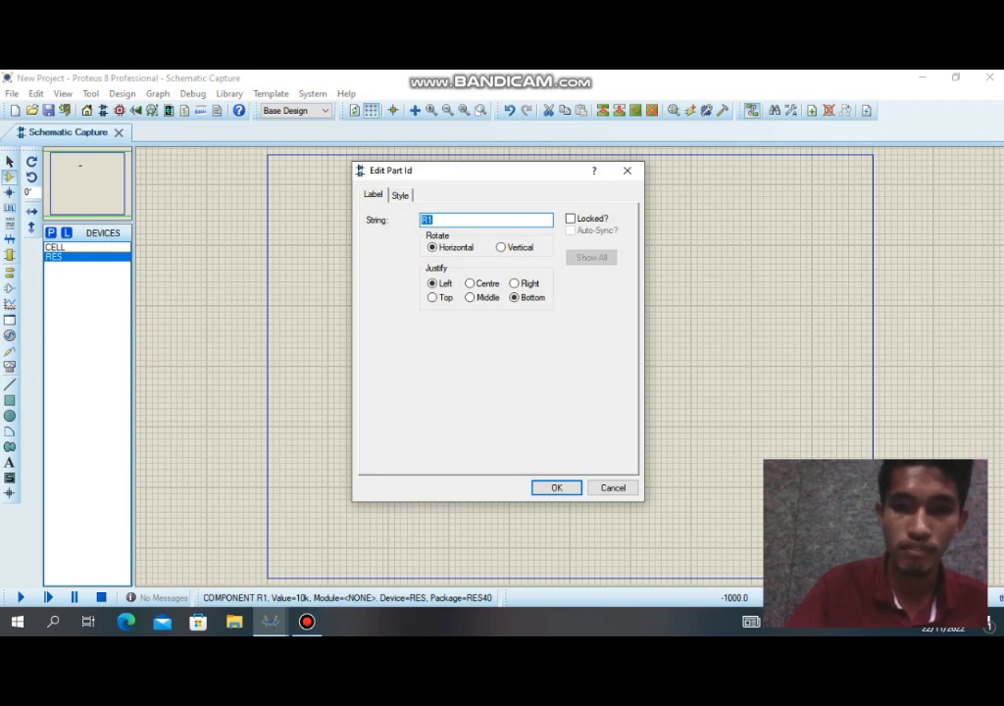
key("BackSpace")
type("R")
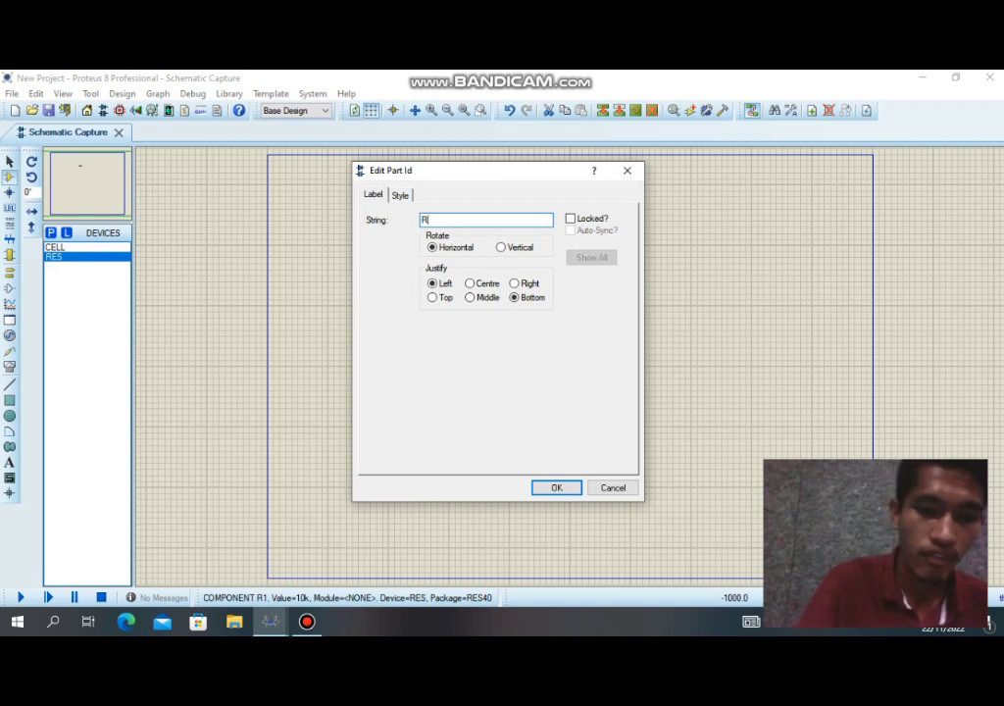
type("TH")
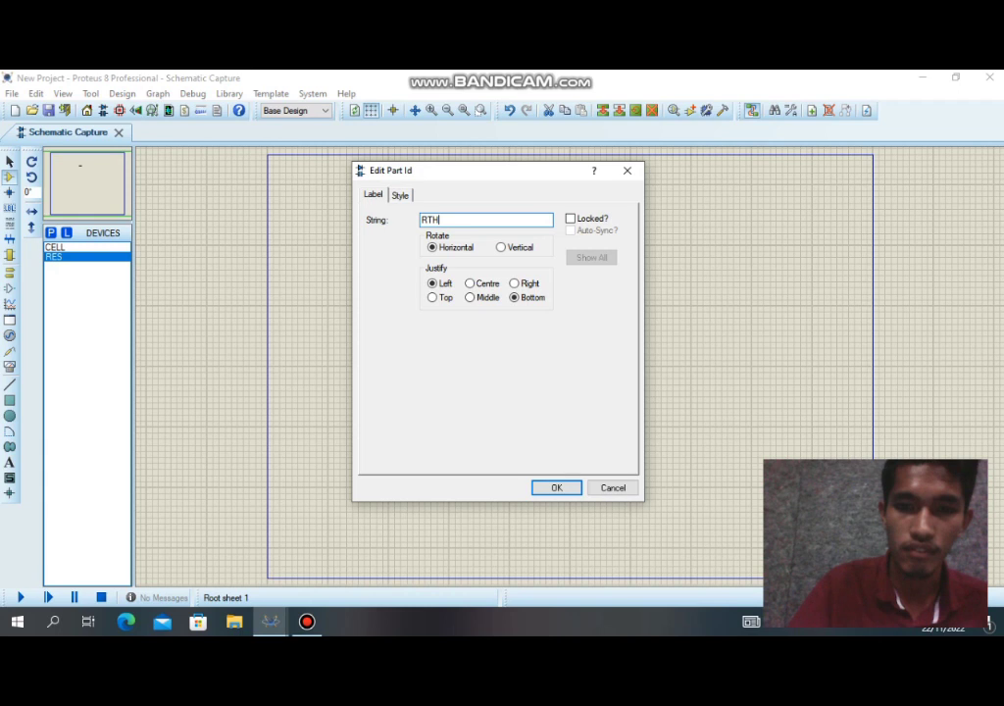
key("Return")
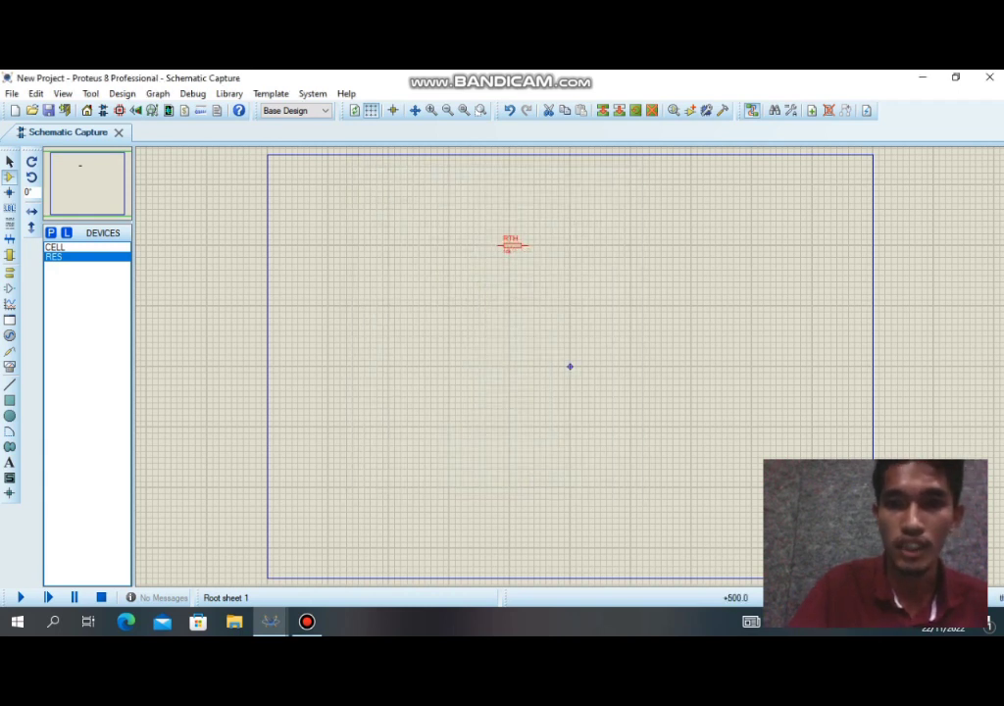
Place a second resistor to the lower right of RTH, rotate it clockwise to vertical and label it RL.
left_click(631, 276)
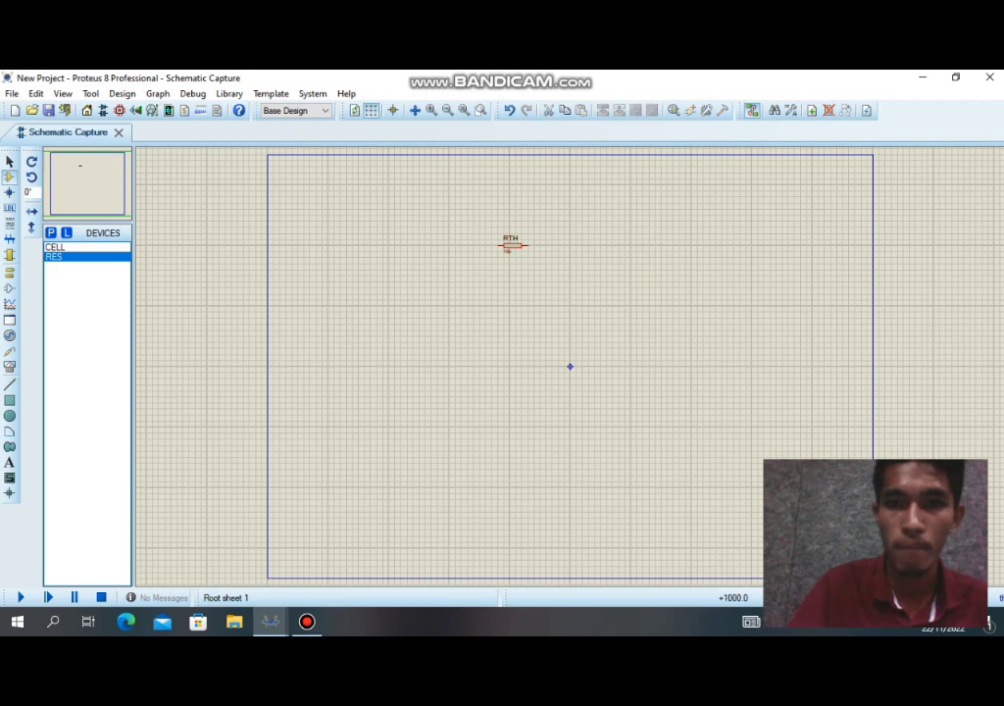
left_click(634, 281)
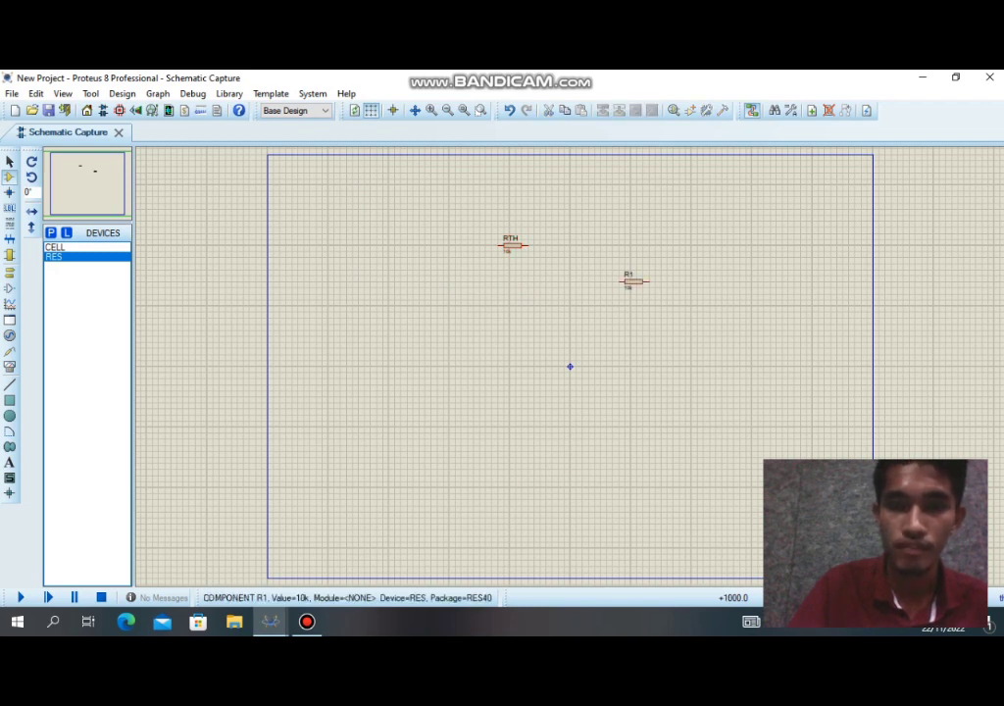
right_click(640, 281)
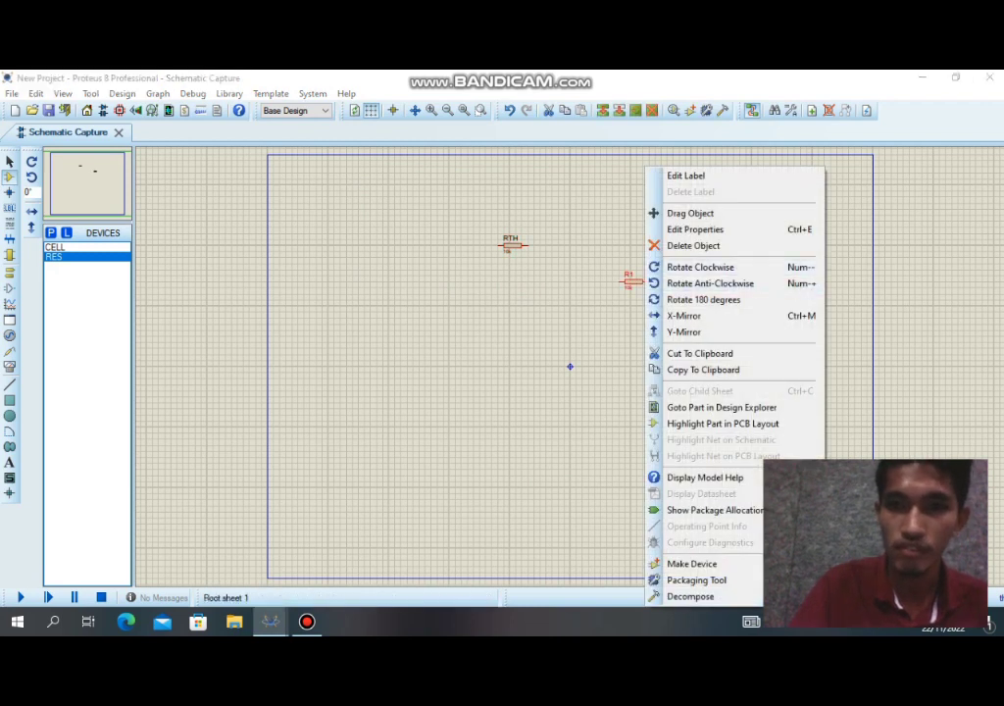
left_click(701, 267)
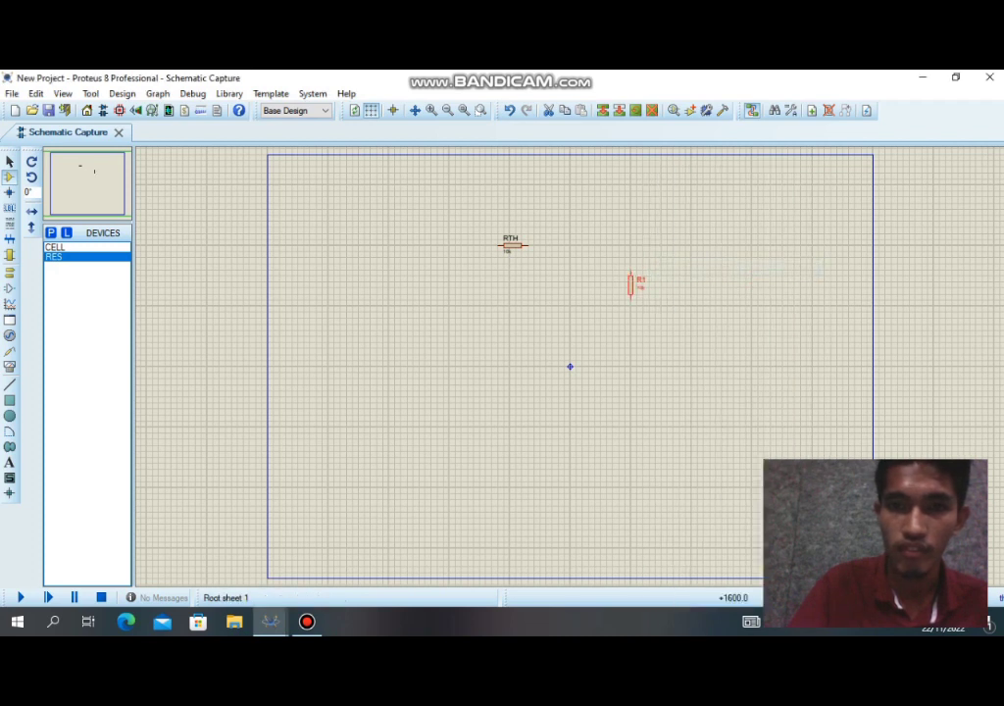
double_click(641, 280)
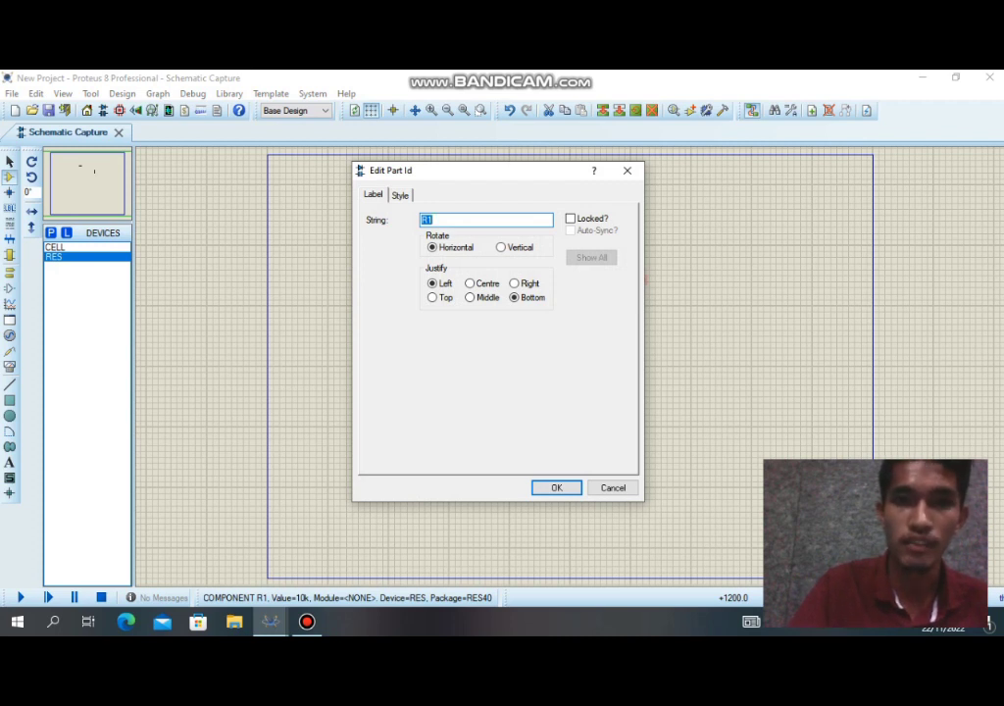
key("BackSpace")
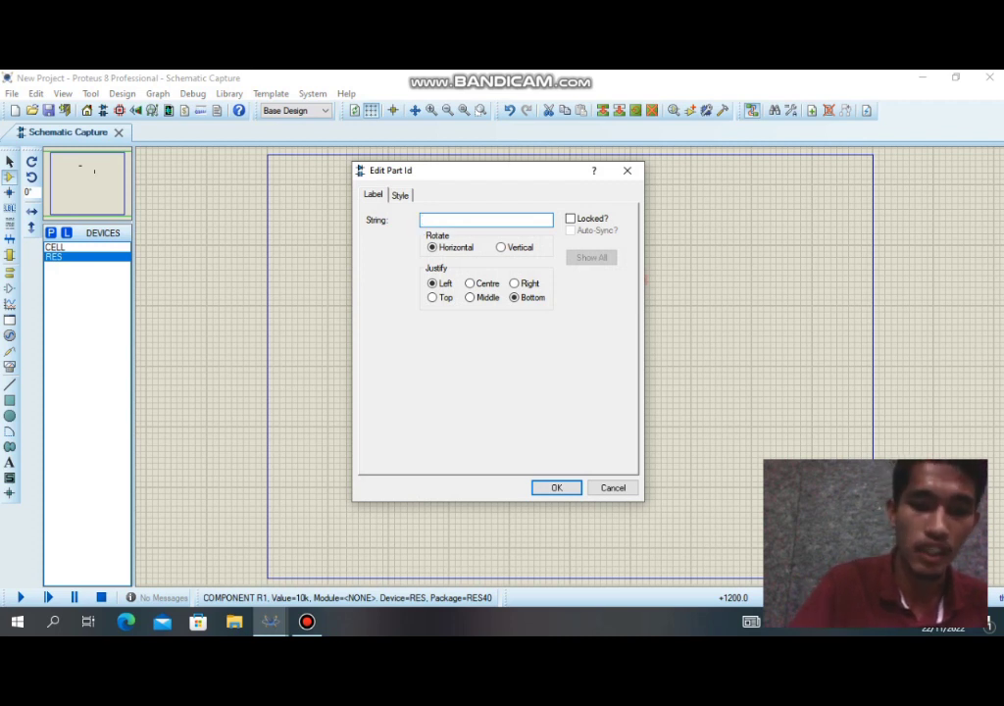
type("RL")
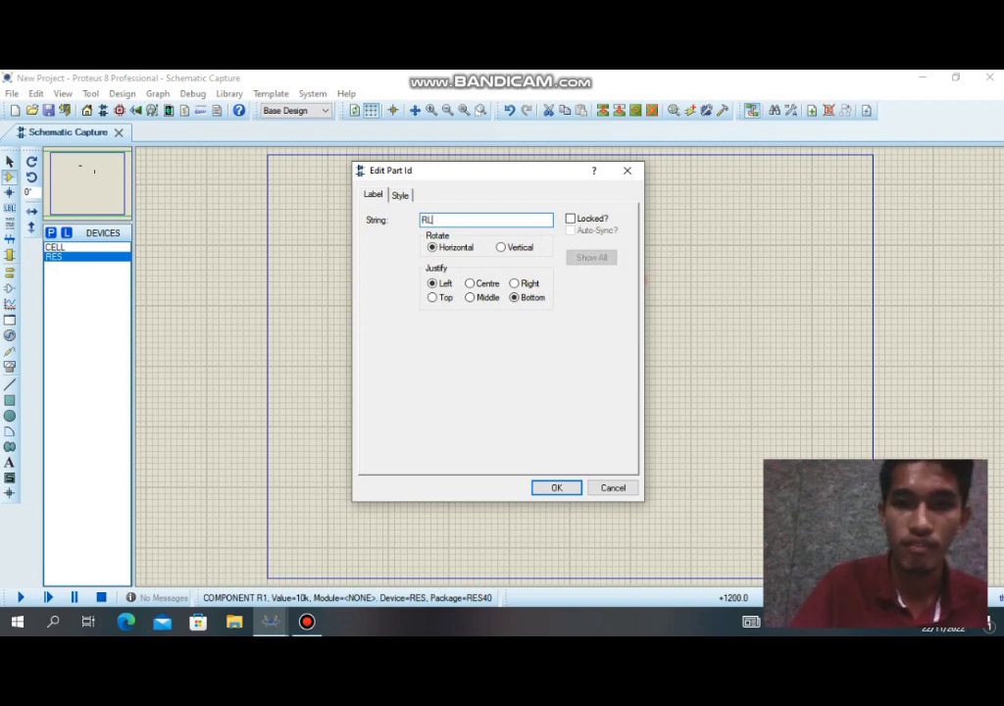
key("Return")
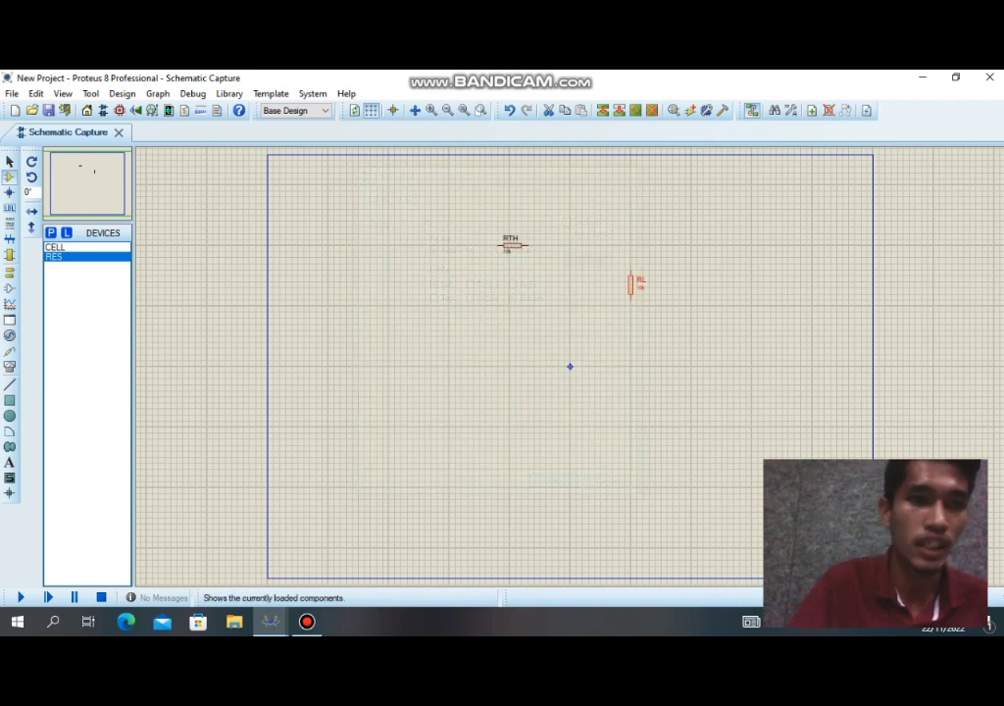
Place a CELL to the left of RTH, level with RL.
left_click(56, 247)
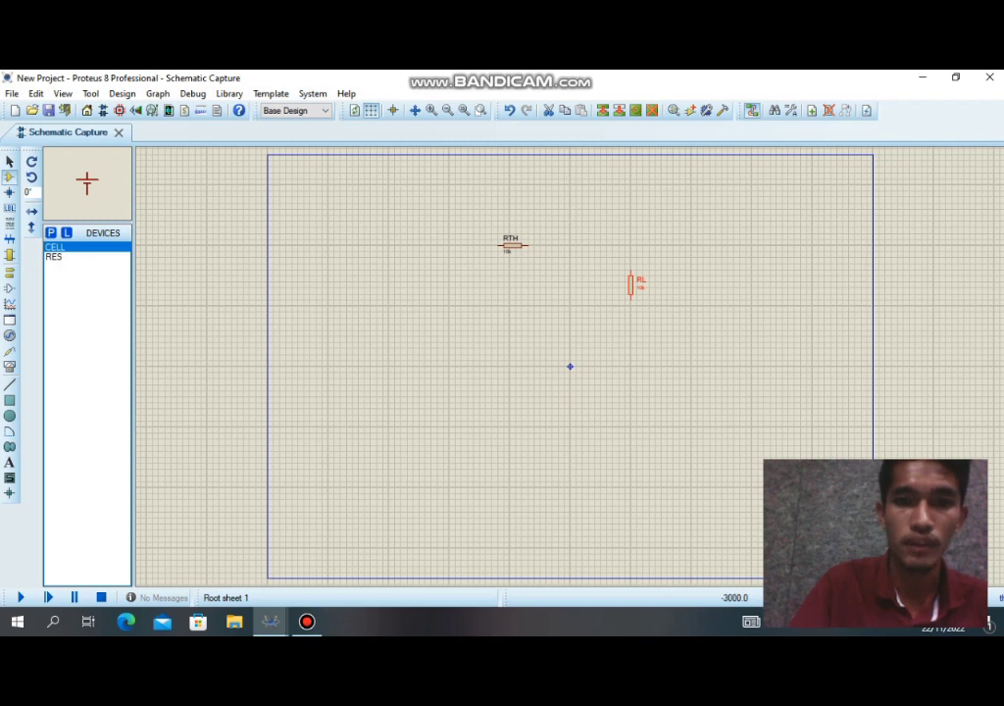
left_click(388, 287)
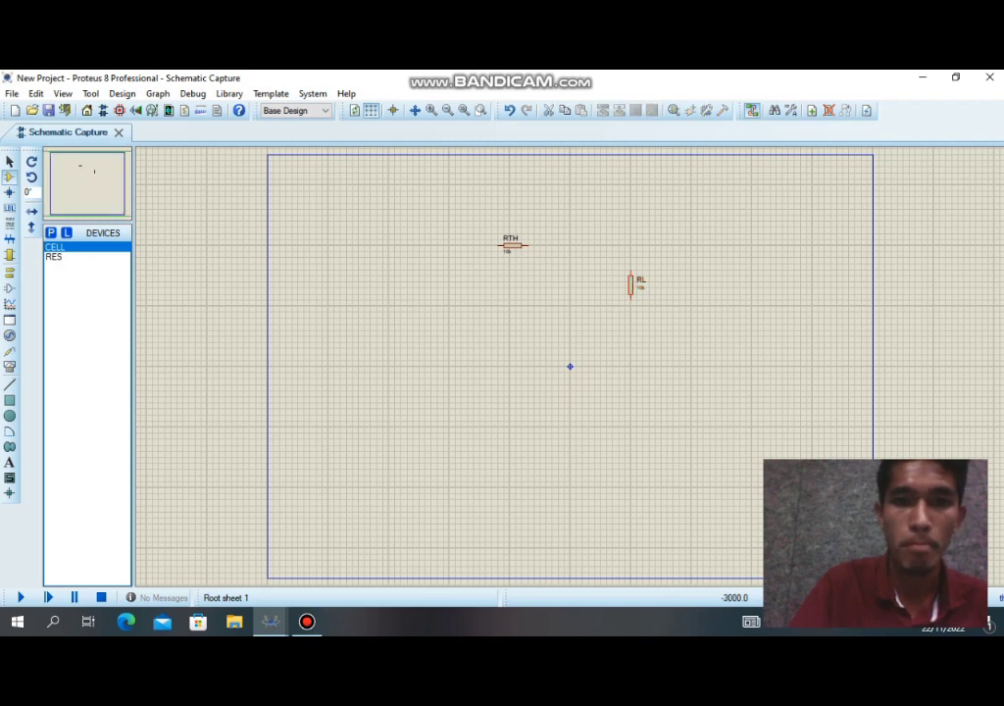
left_click(389, 291)
left_click(388, 290)
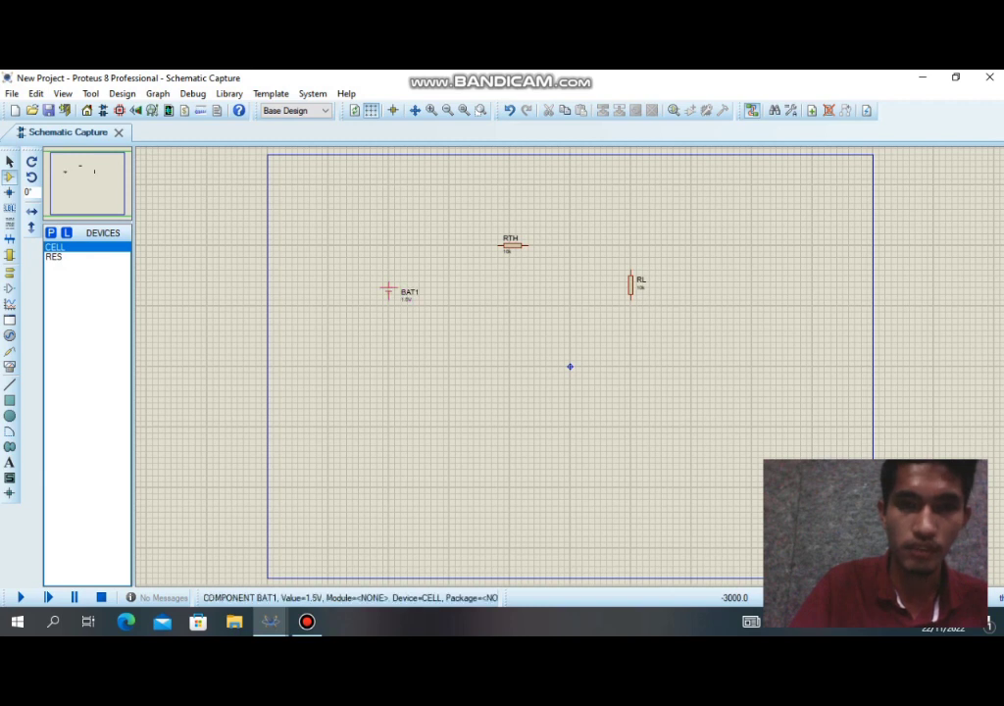
Wire the cell, RTH and RL into one closed series loop.
left_click(388, 284)
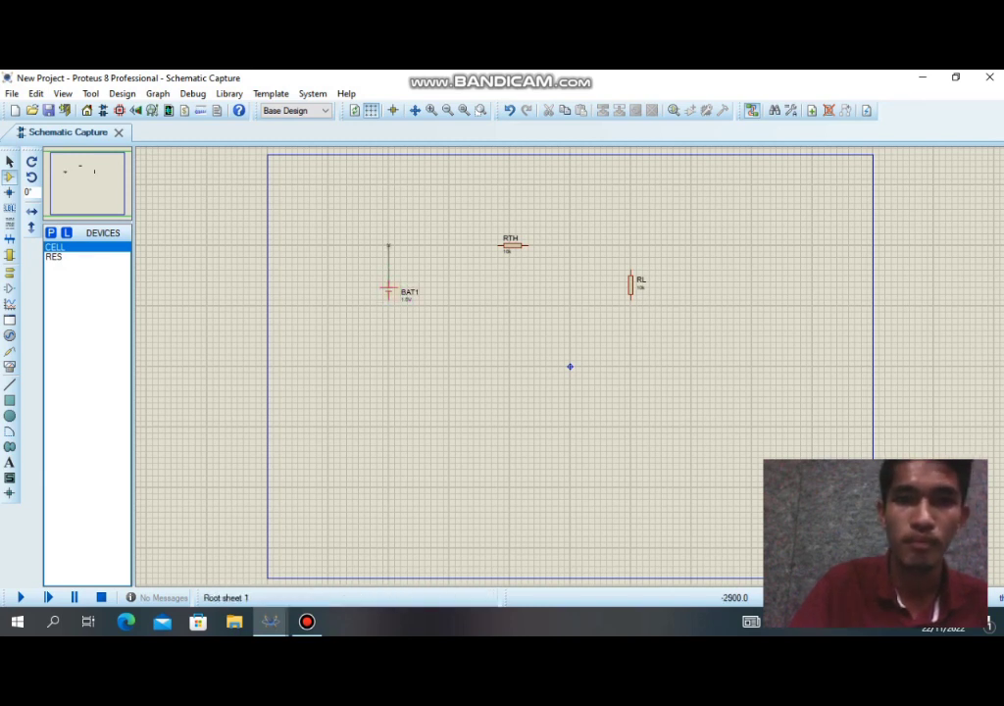
left_click(502, 245)
left_click(527, 245)
left_click(630, 274)
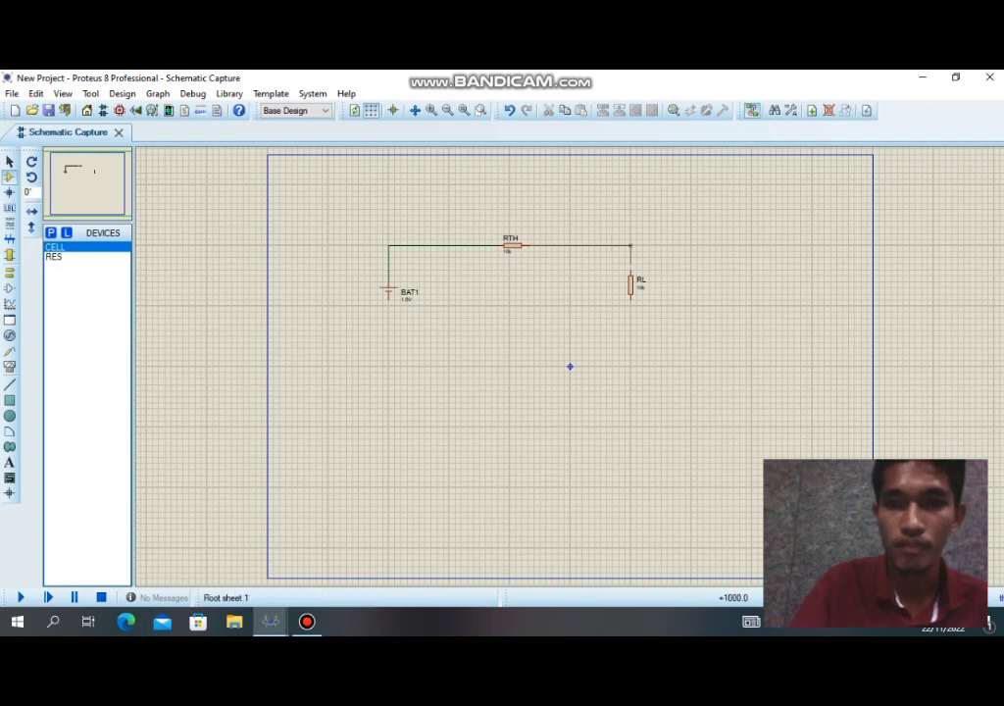
left_click(631, 300)
left_click(389, 300)
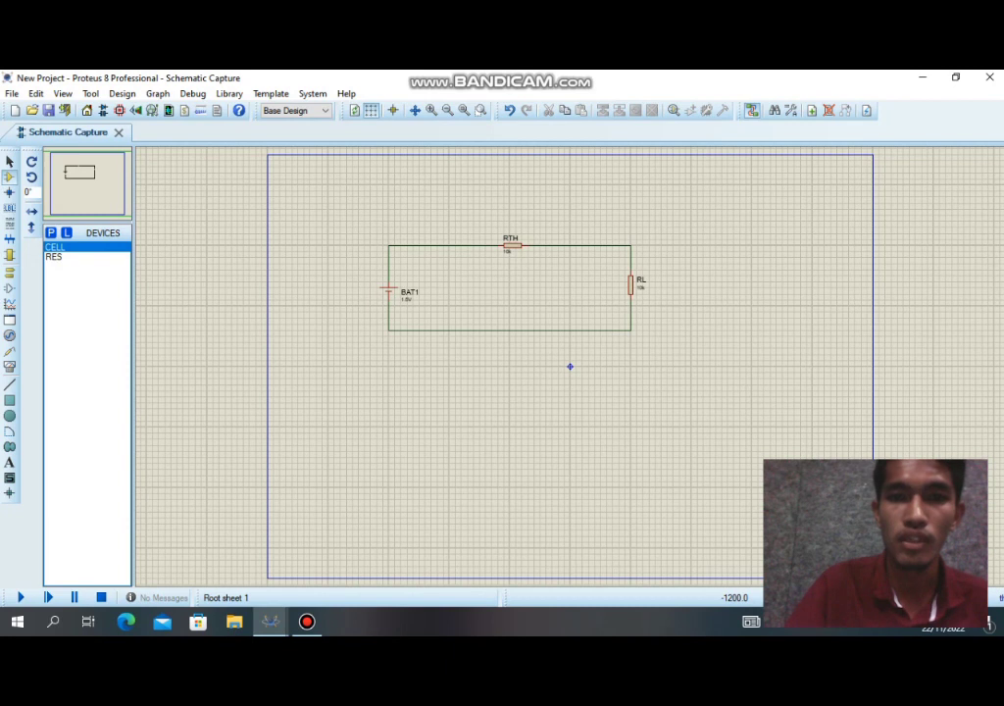
Set the value of resistor RTH to 10,2.
double_click(507, 250)
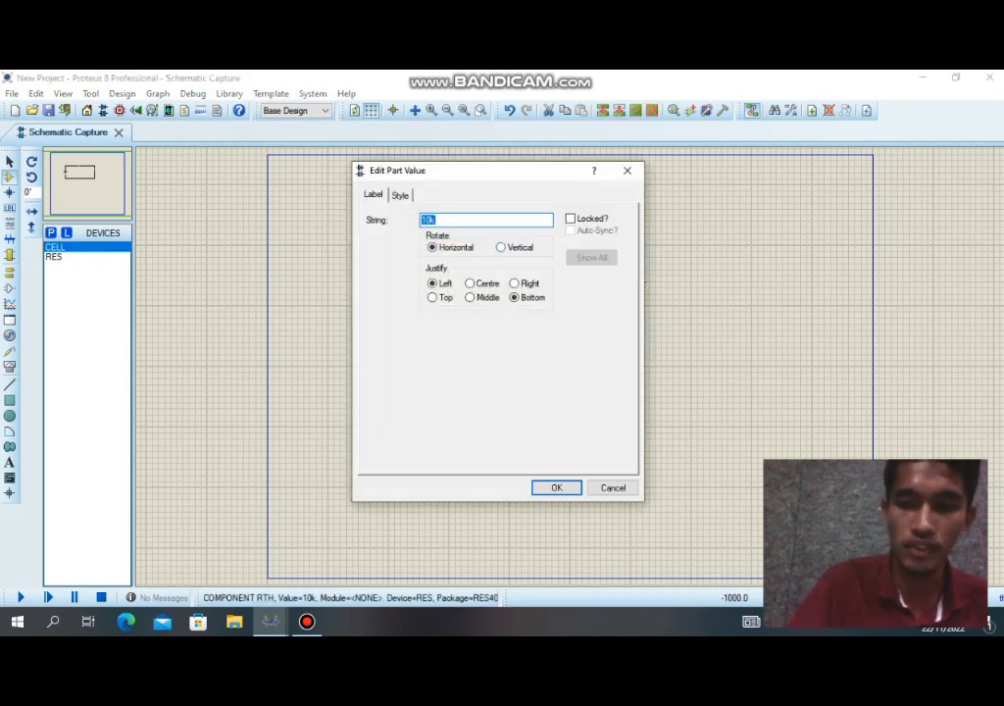
key("BackSpace")
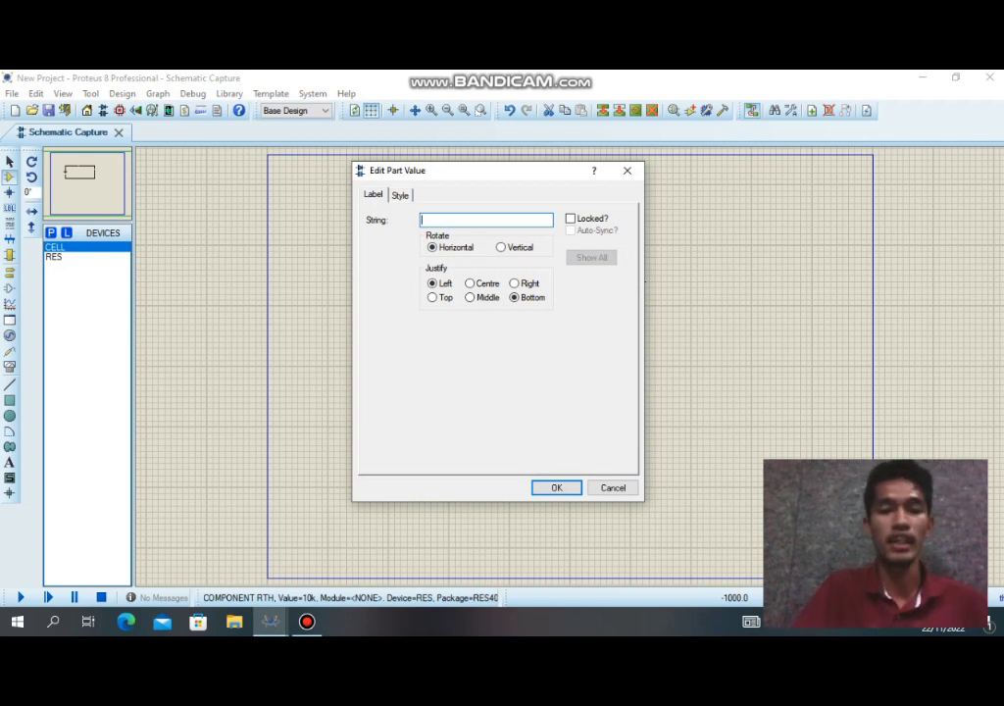
type("10")
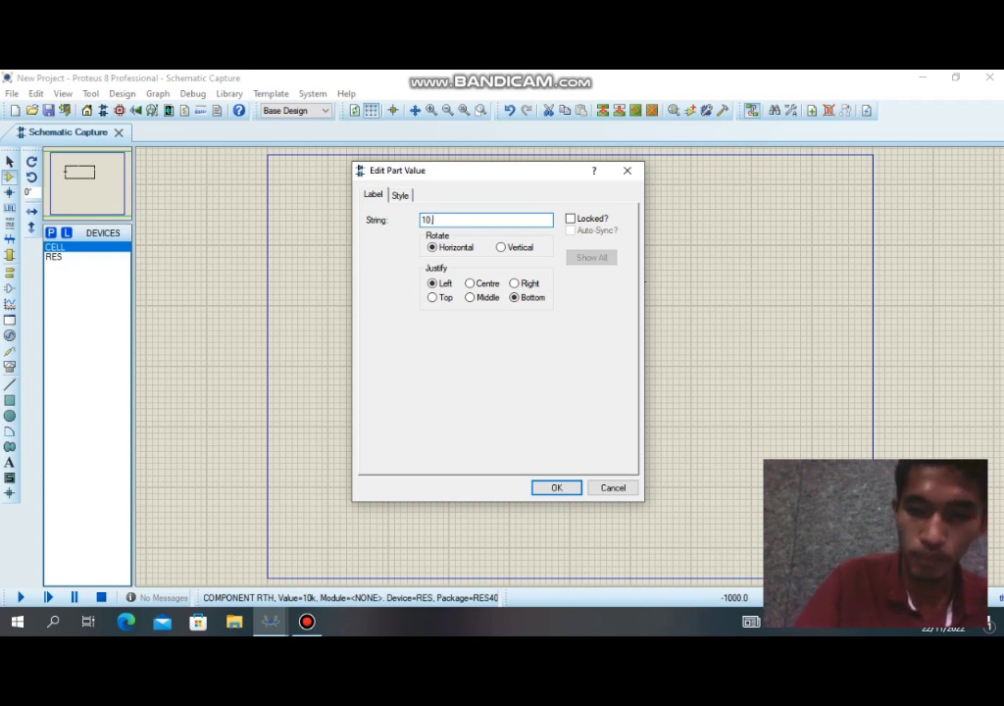
type(".2")
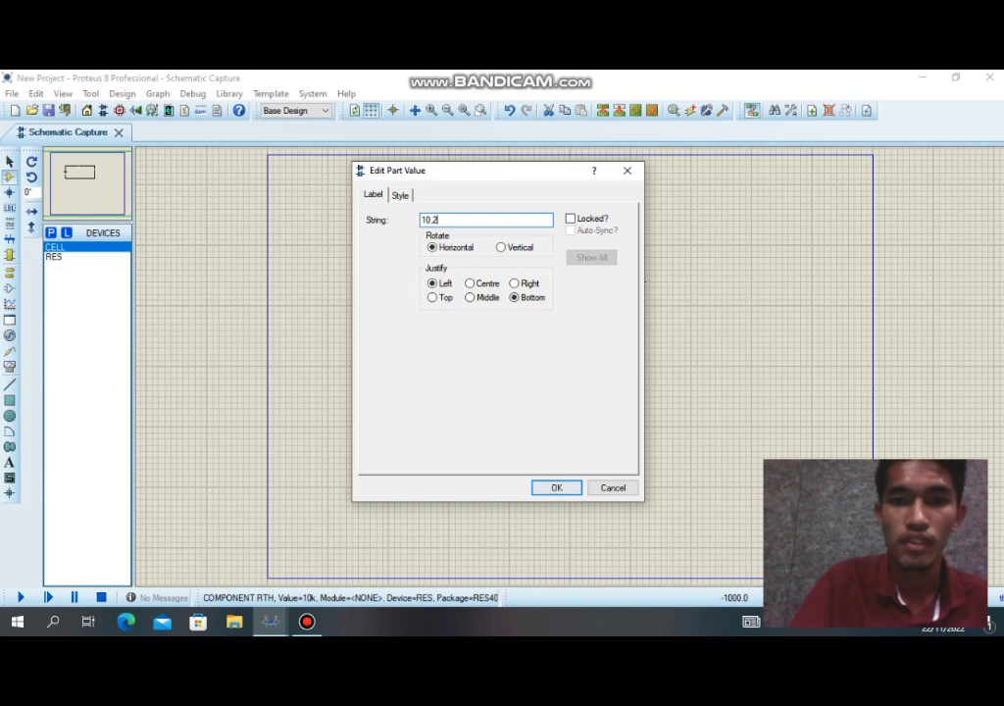
key("Return")
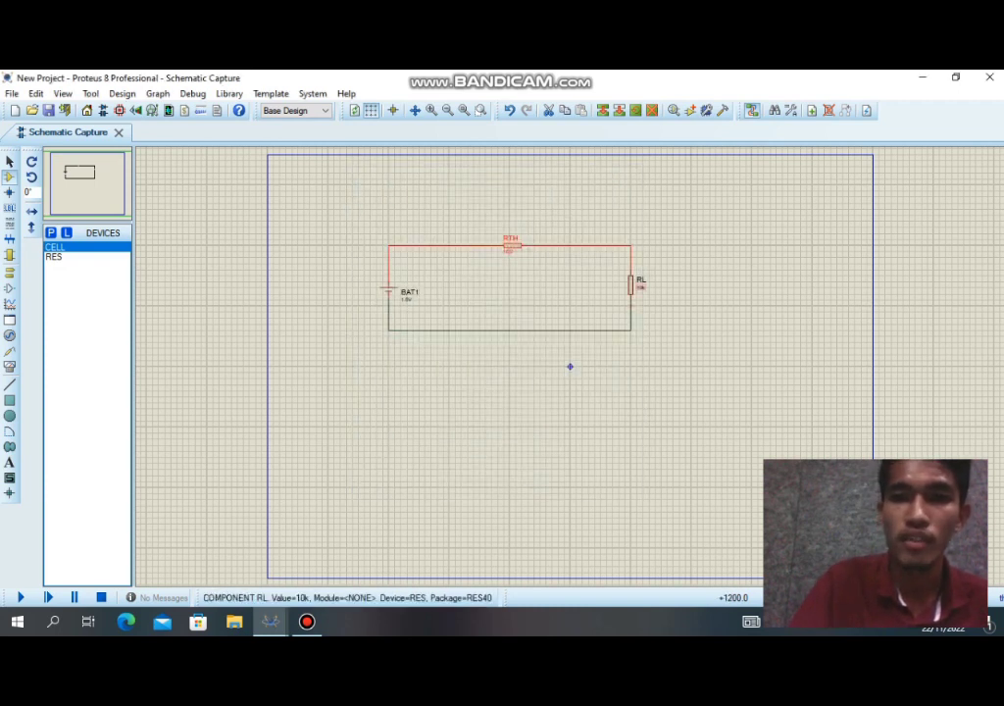
Set the value of load resistor RL to 5.
double_click(639, 286)
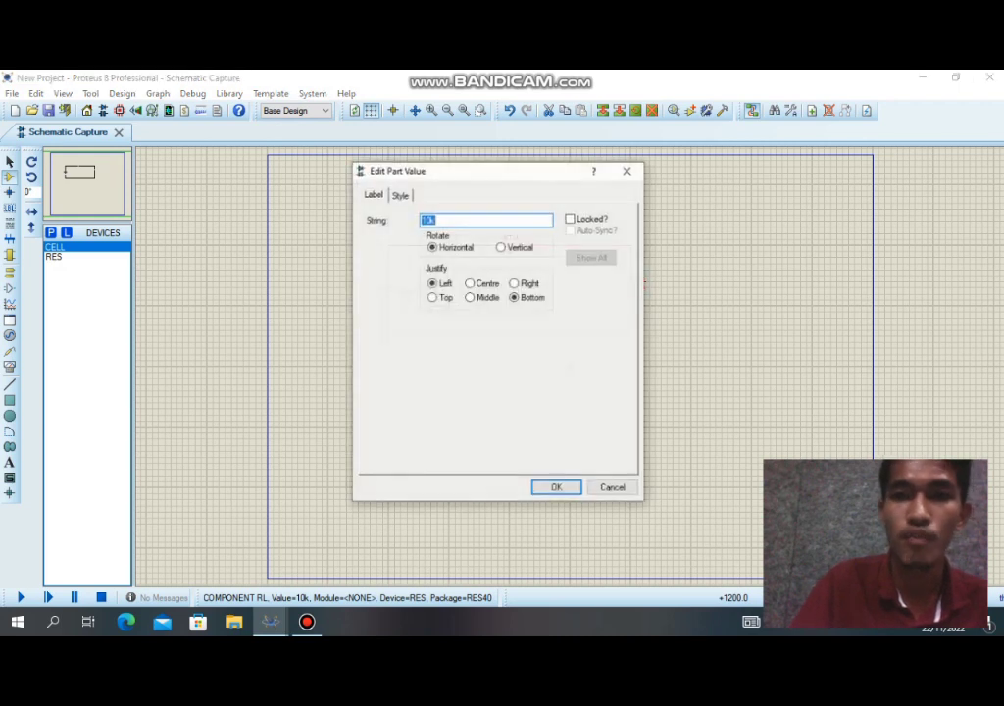
left_click(438, 219)
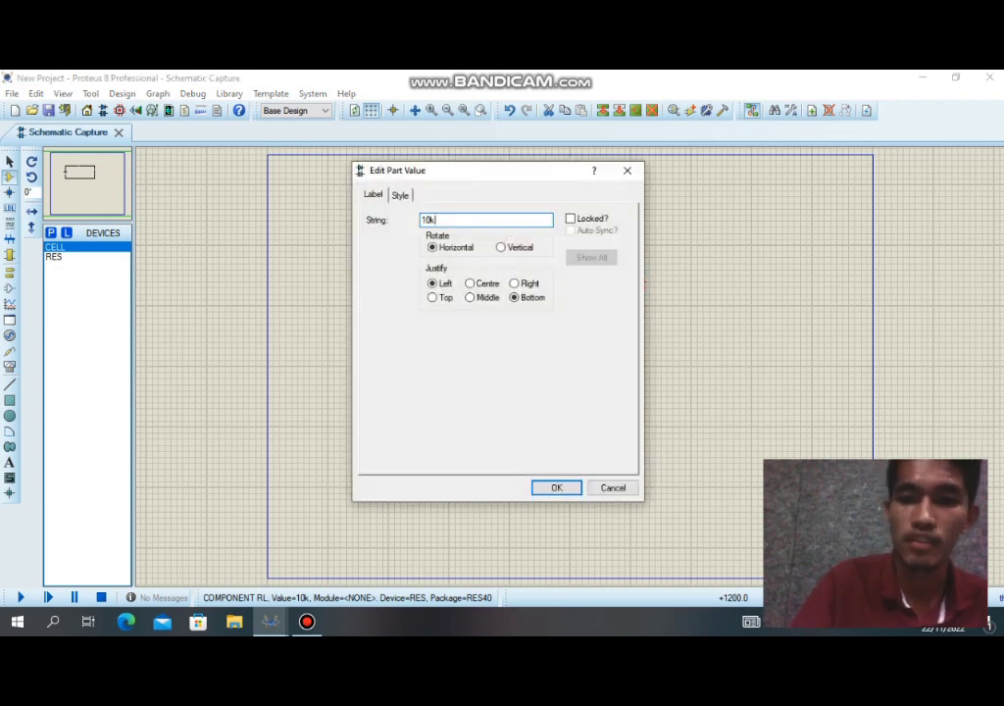
key("BackSpace")
key("BackSpace")
key("BackSpace")
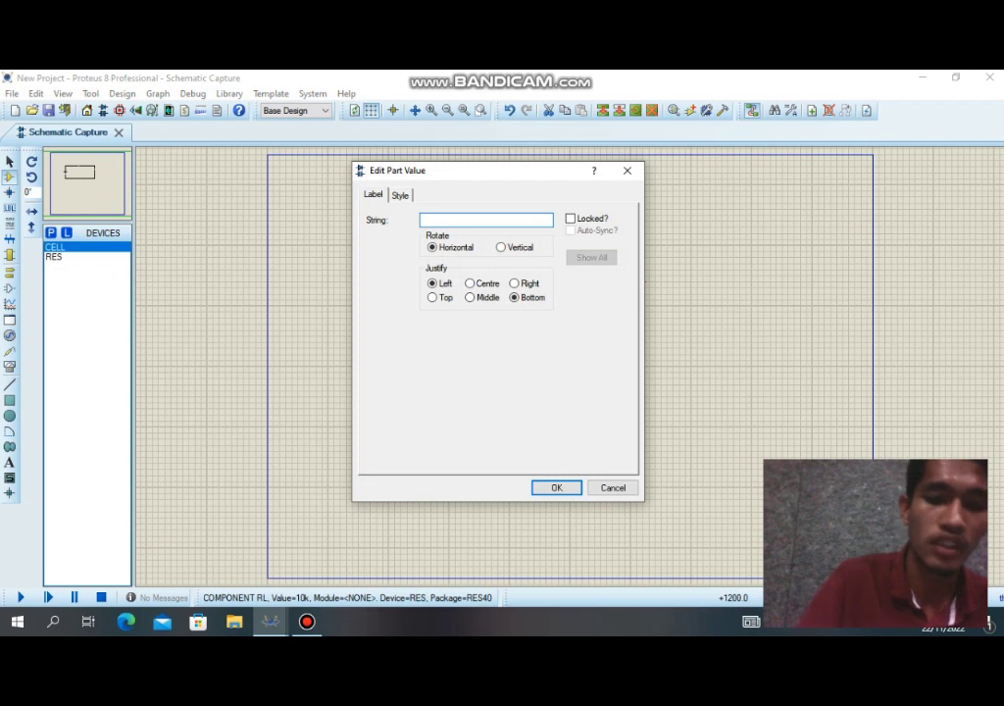
type("5")
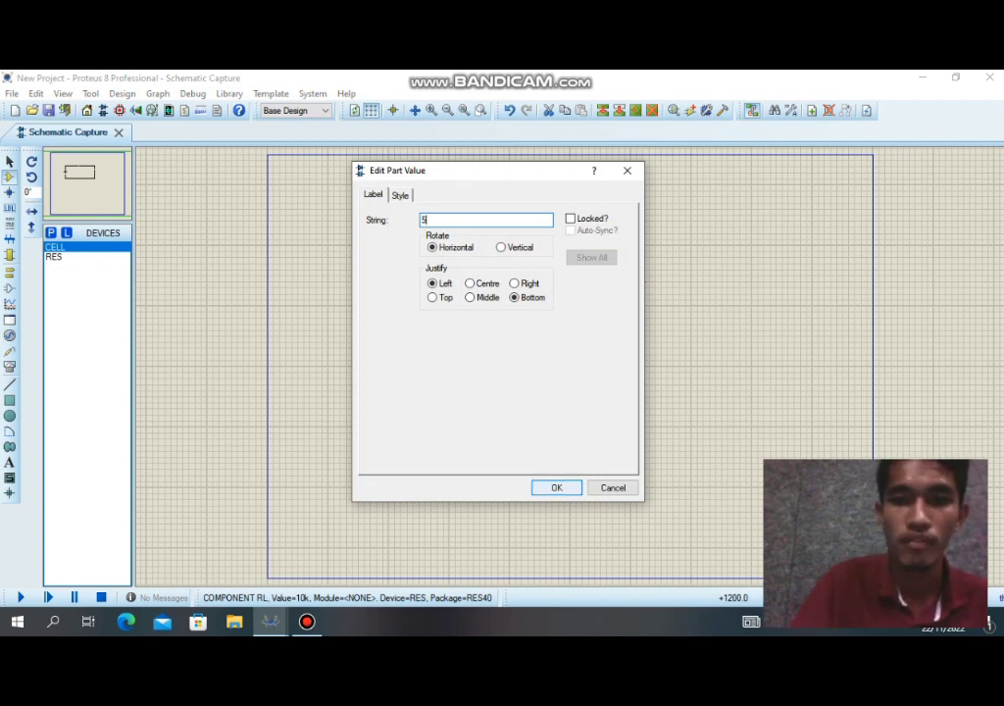
key("Return")
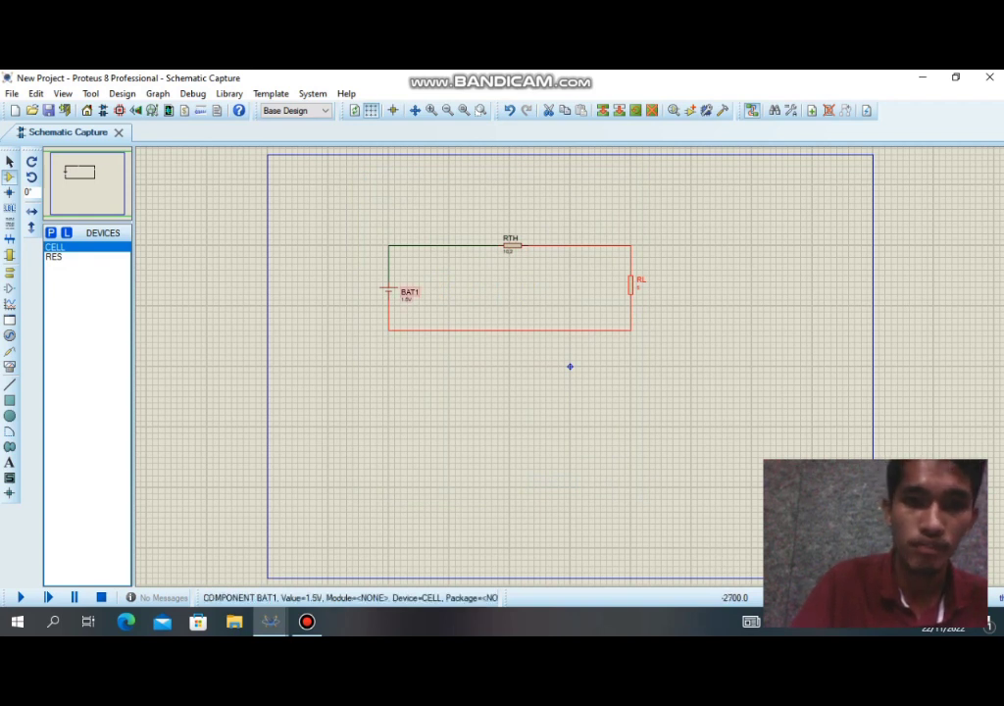
Rename the cell's part label from BAT1 to VTH.
left_click(410, 293)
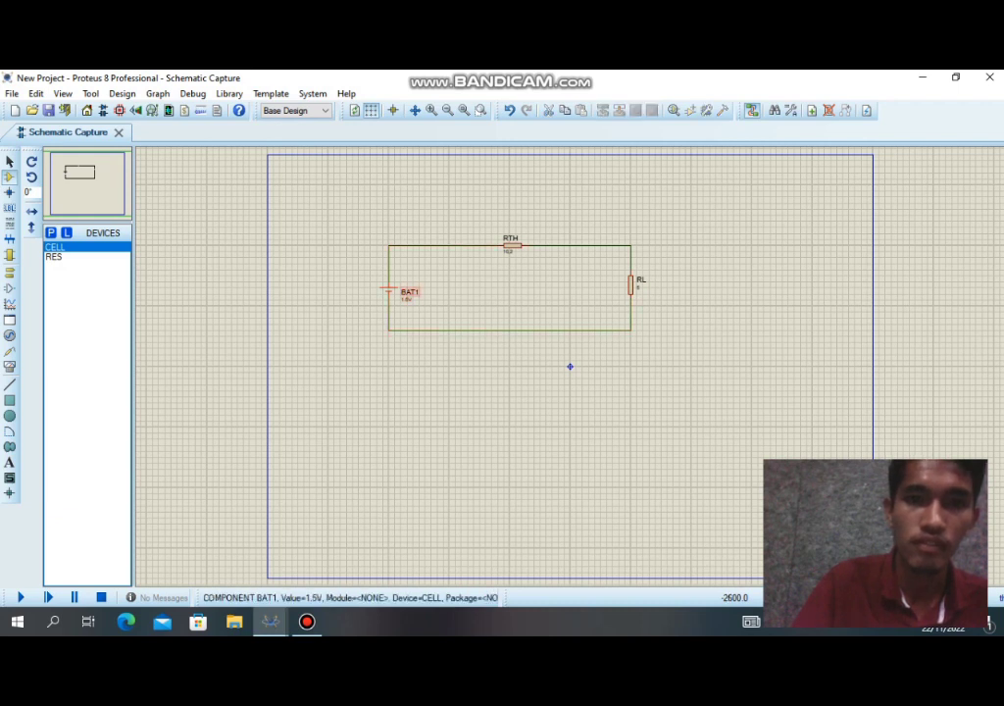
left_click(447, 294)
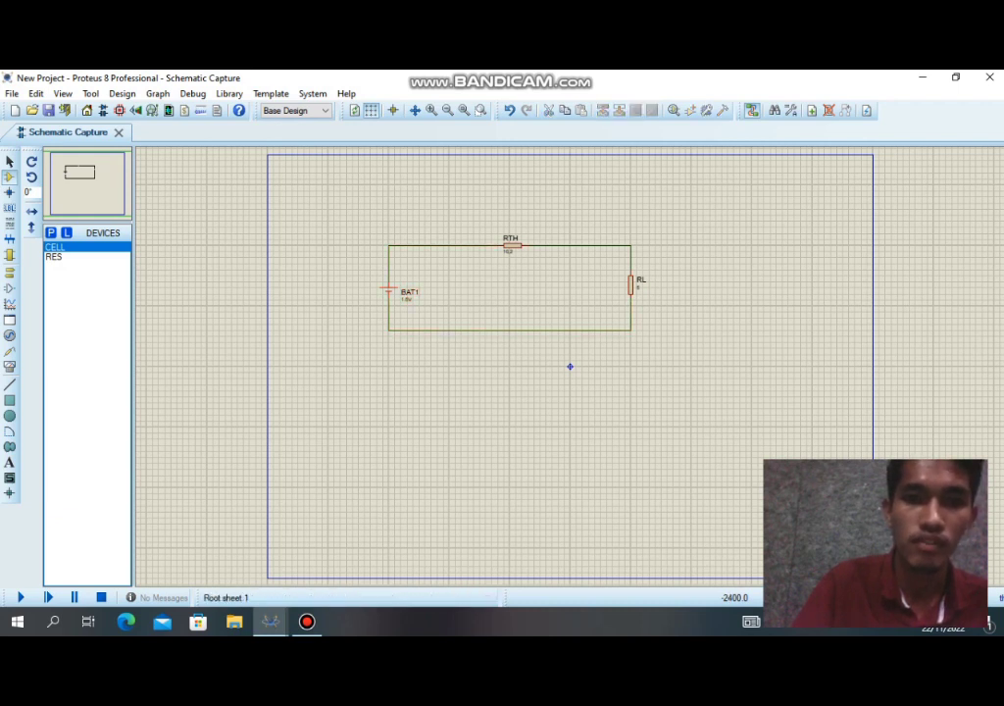
double_click(409, 292)
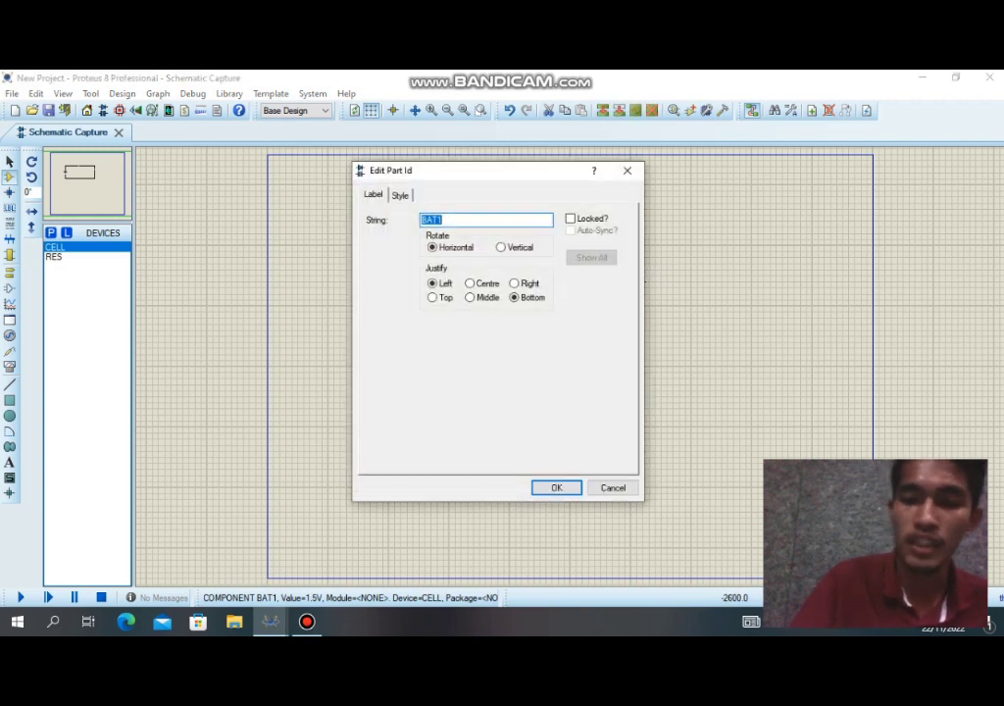
key("BackSpace")
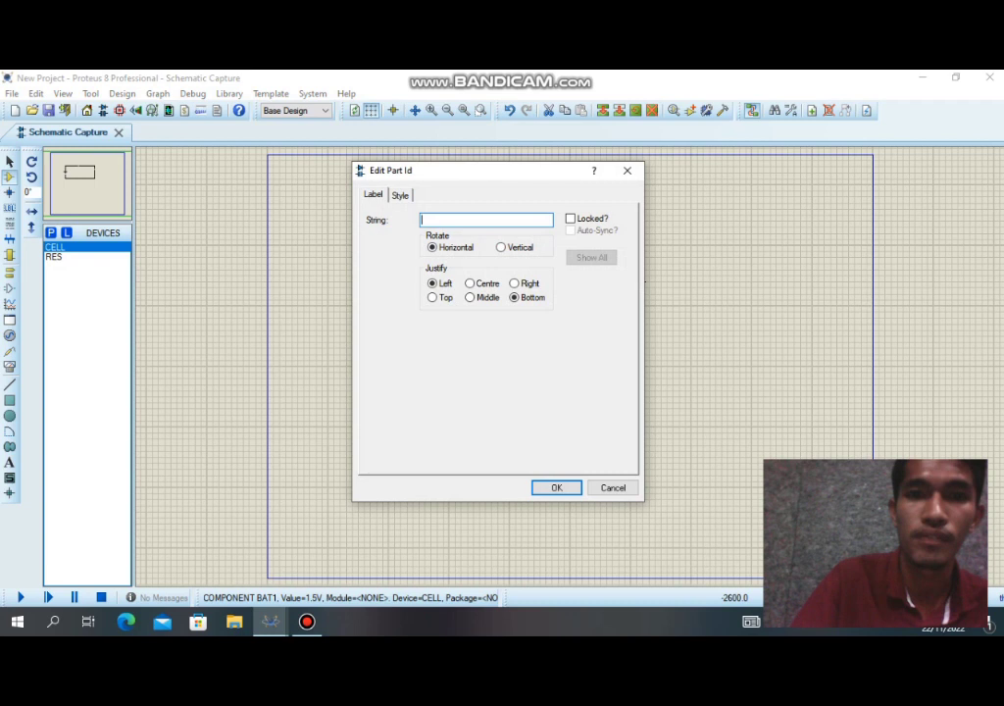
type("V")
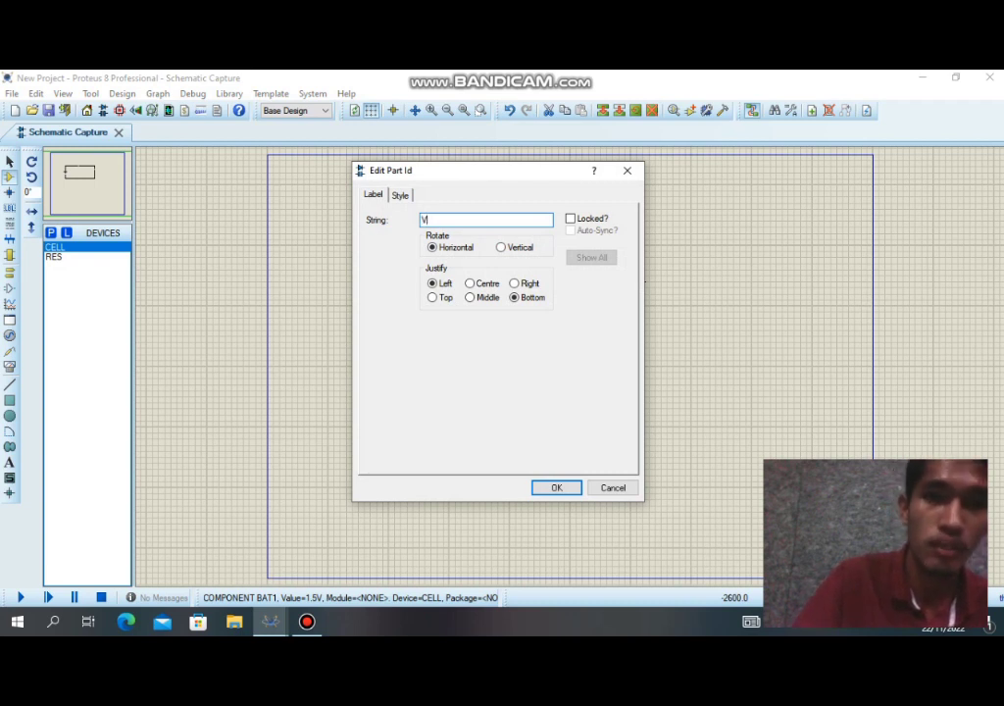
type("TH")
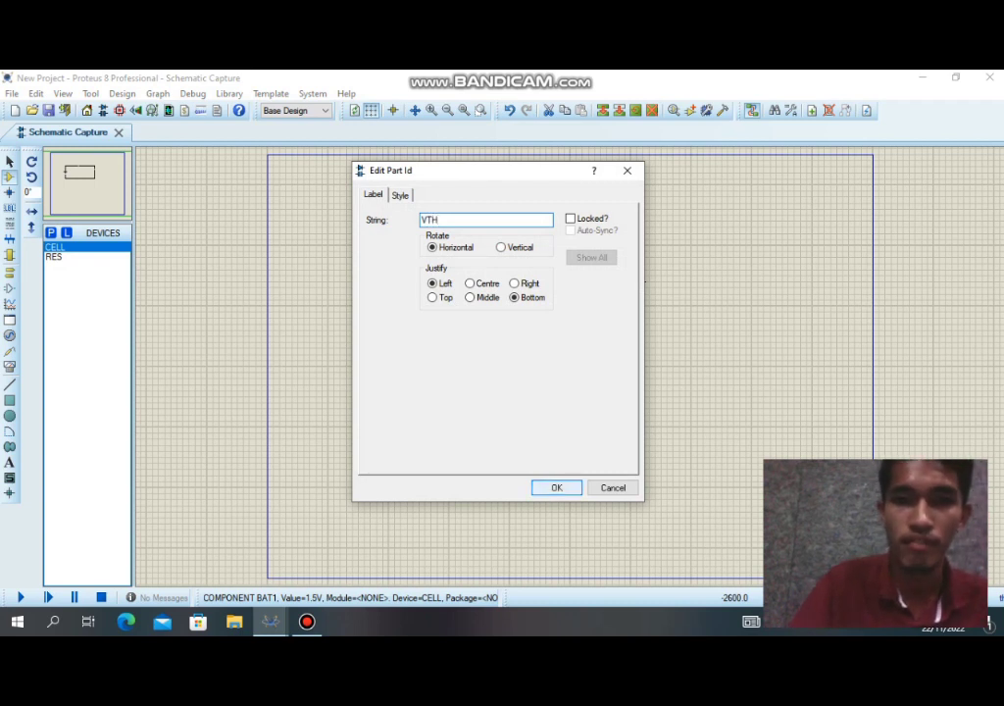
key("Return")
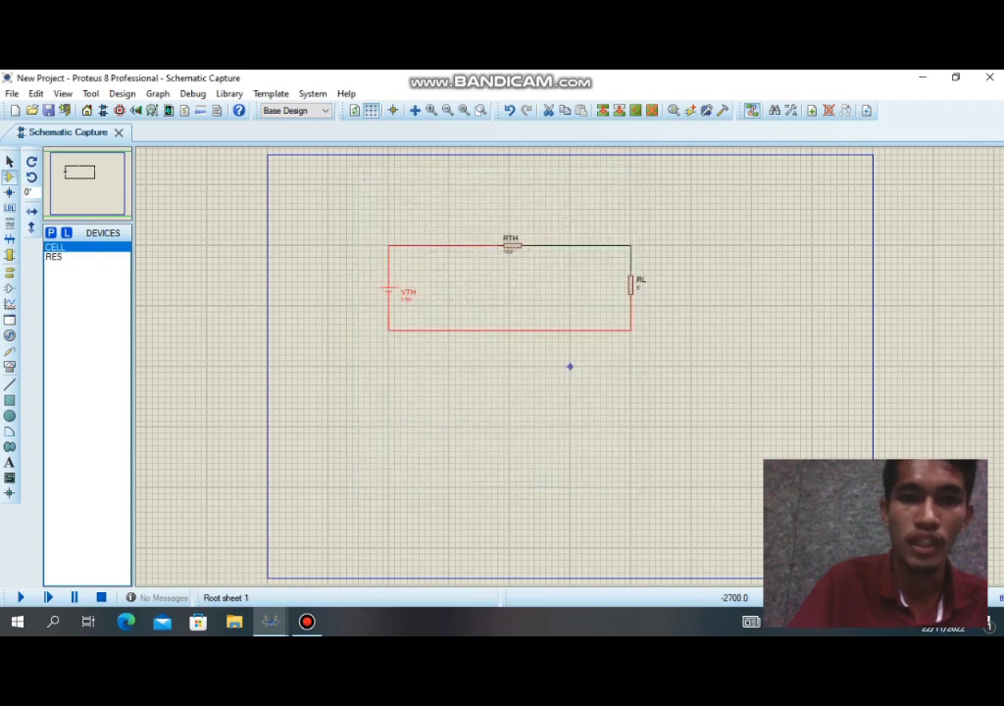
Set the voltage value of the cell VTH to 22 and clear the selection.
double_click(406, 299)
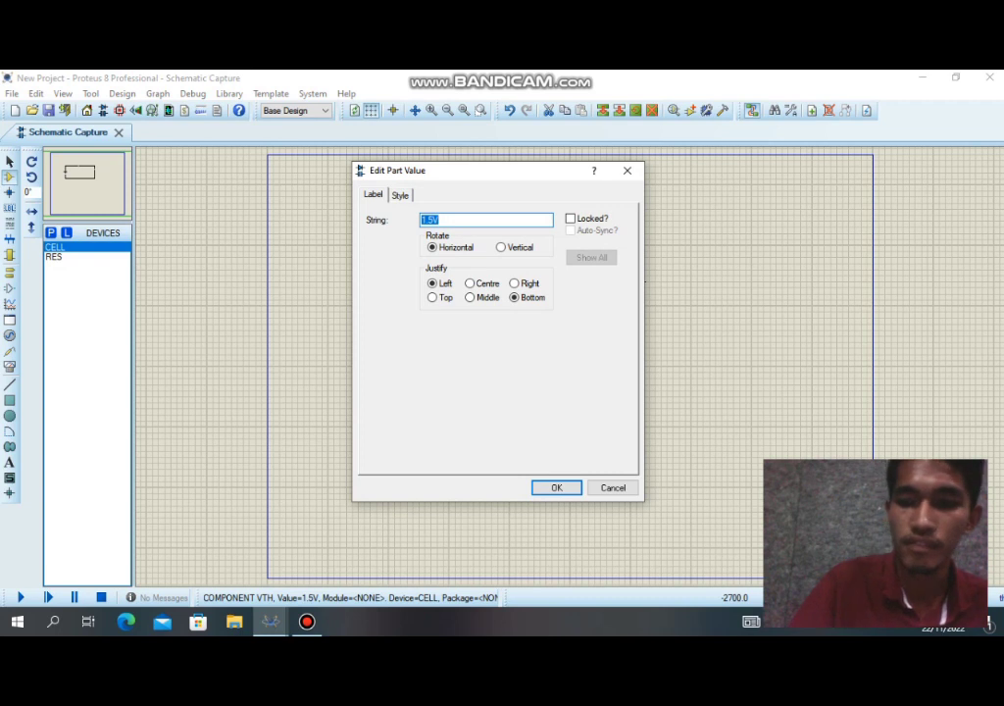
key("BackSpace")
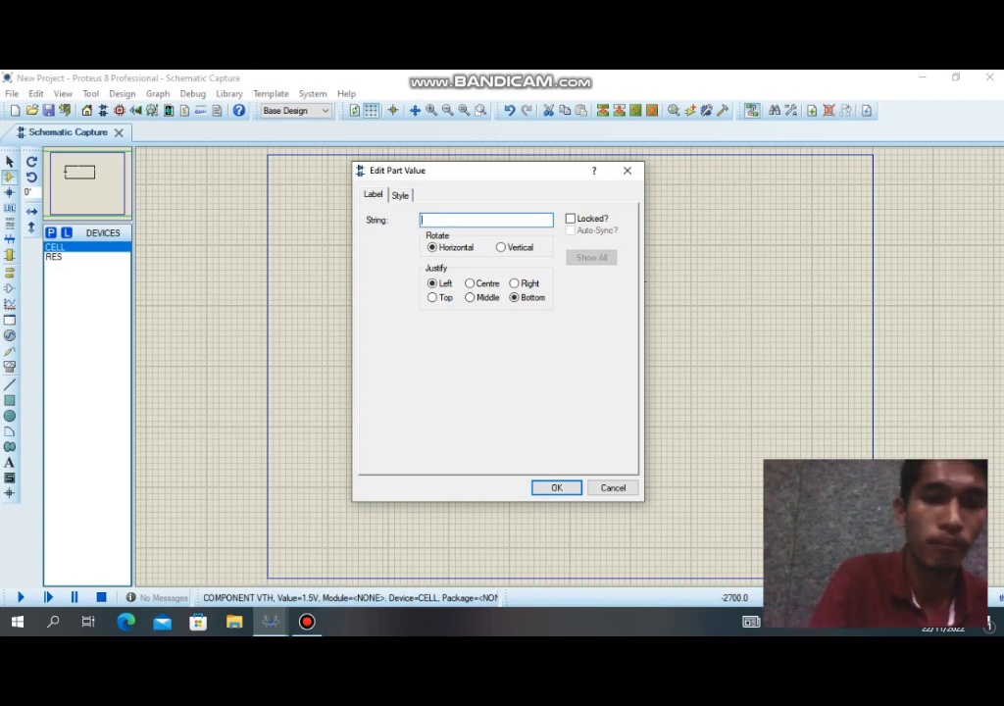
type("22")
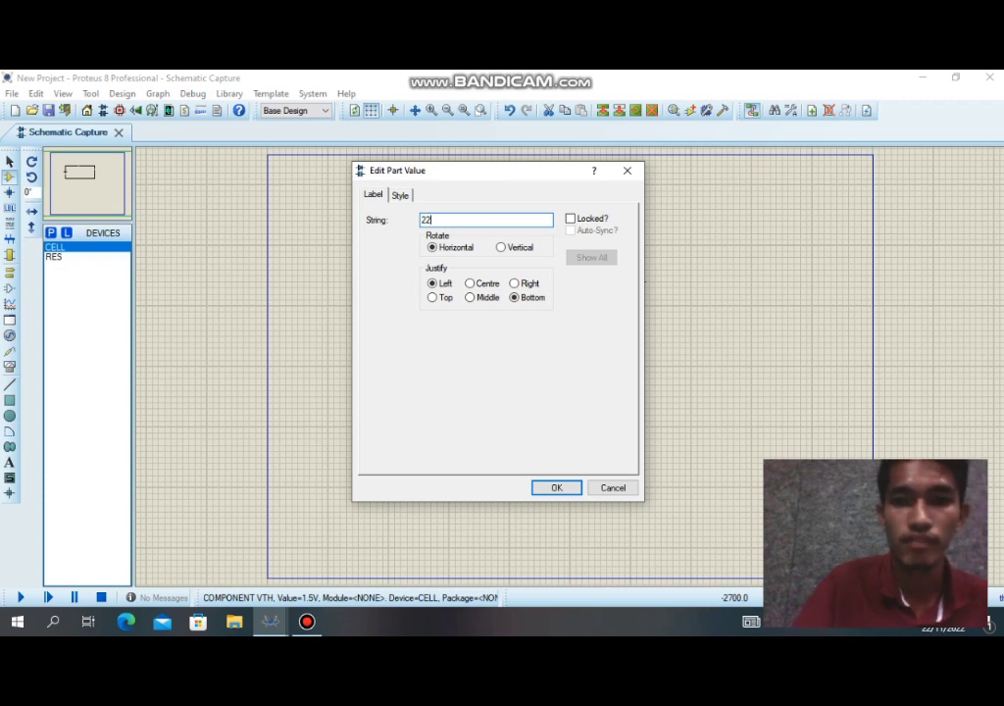
key("Return")
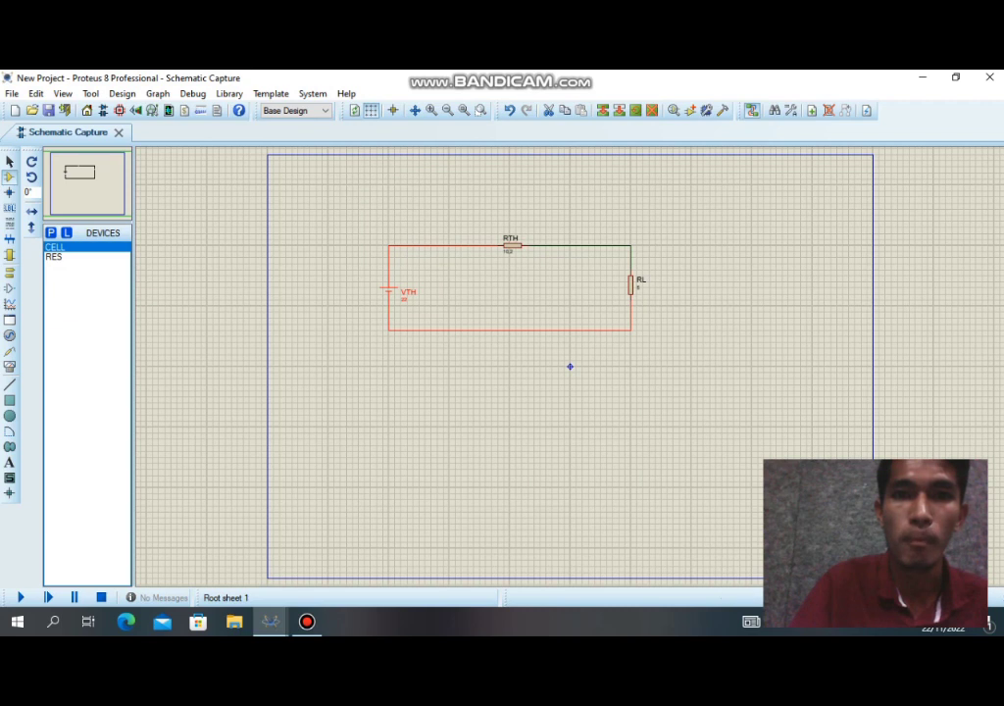
left_click(430, 110)
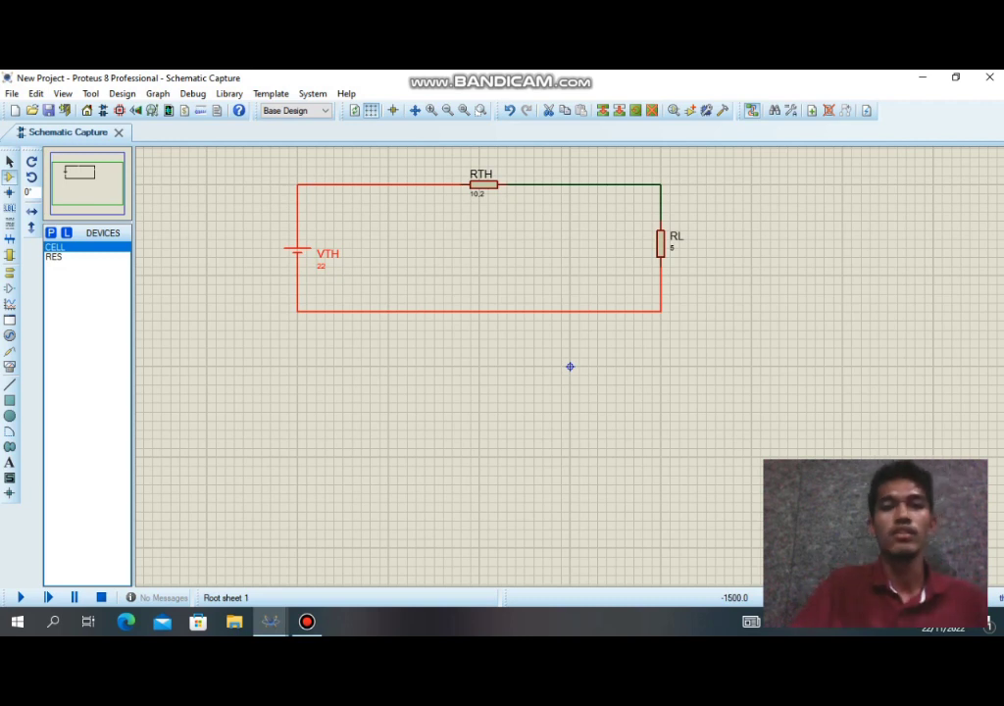
left_click(515, 349)
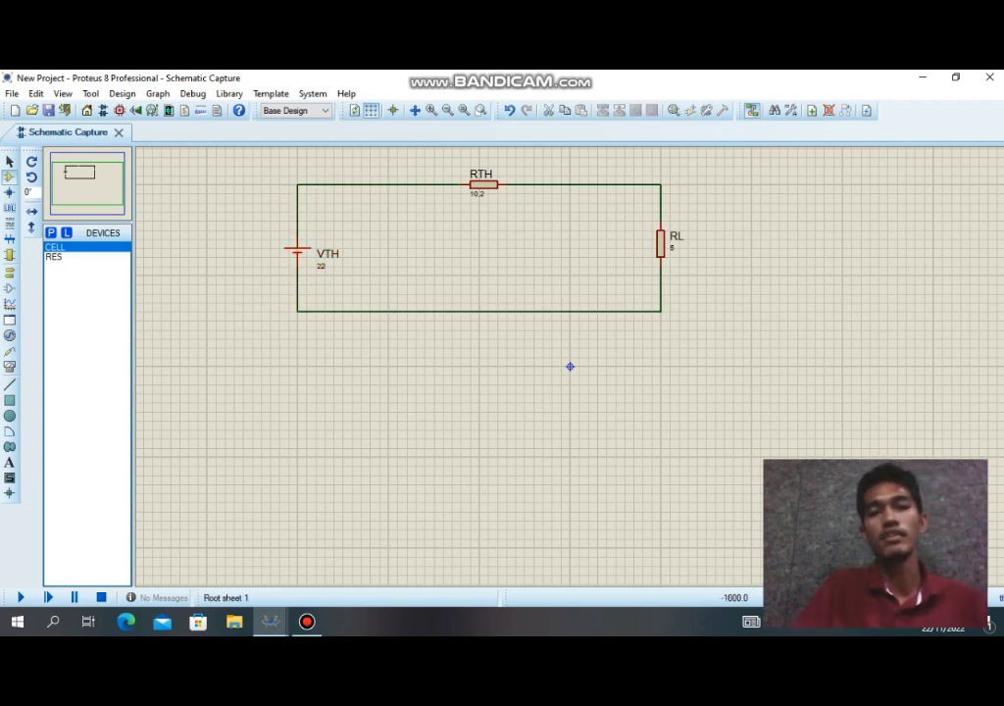